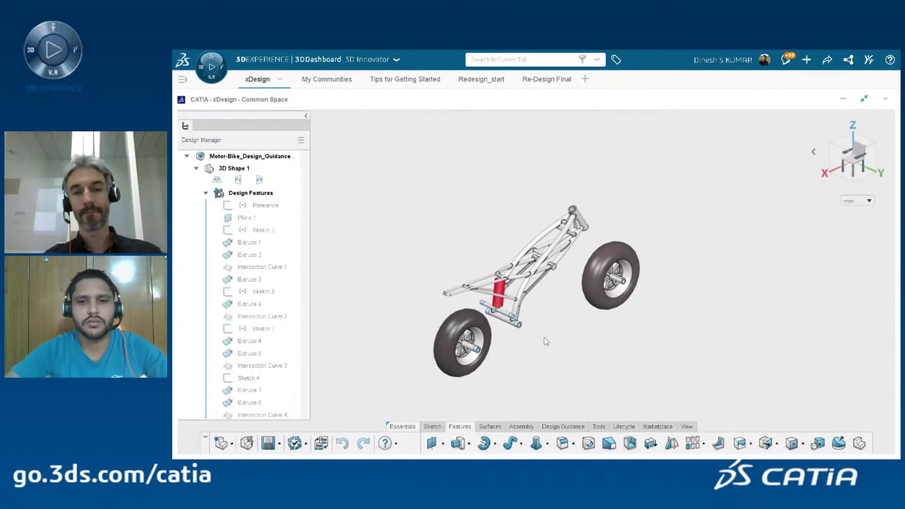
- Orbit the bike model and bring up the Design Guidance tools to add a clamp
{"action": "scroll", "coordinate": [551, 339], "scroll_direction": "up", "scroll_amount": 2}
{"action": "scroll", "coordinate": [549, 340], "scroll_direction": "up", "scroll_amount": 3}
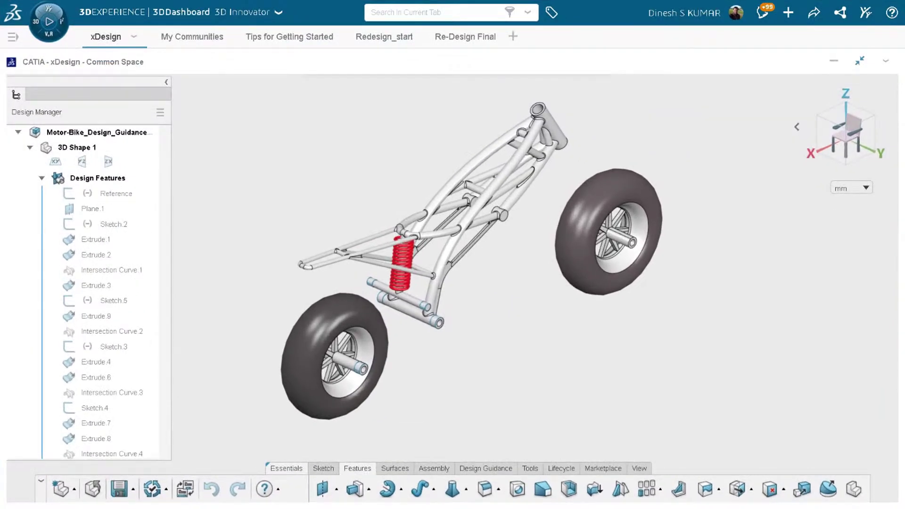
{"action": "middle_click_drag", "start_coordinate": [441, 424], "coordinate": [408, 384]}
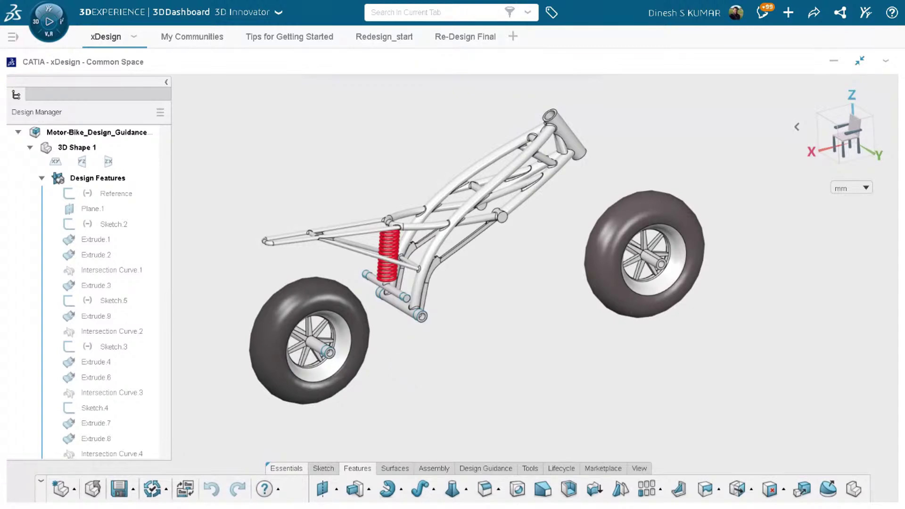
{"action": "middle_click_drag", "start_coordinate": [386, 362], "coordinate": [420, 364]}
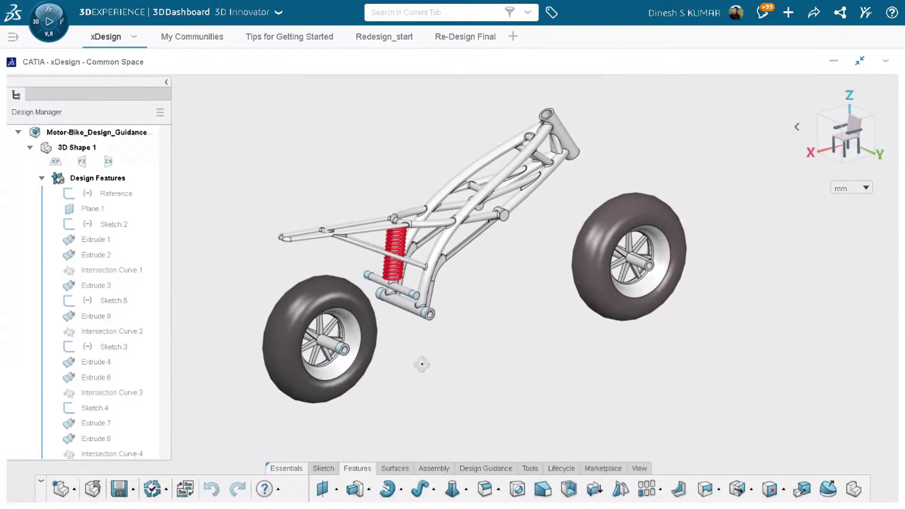
{"action": "left_click", "coordinate": [480, 469]}
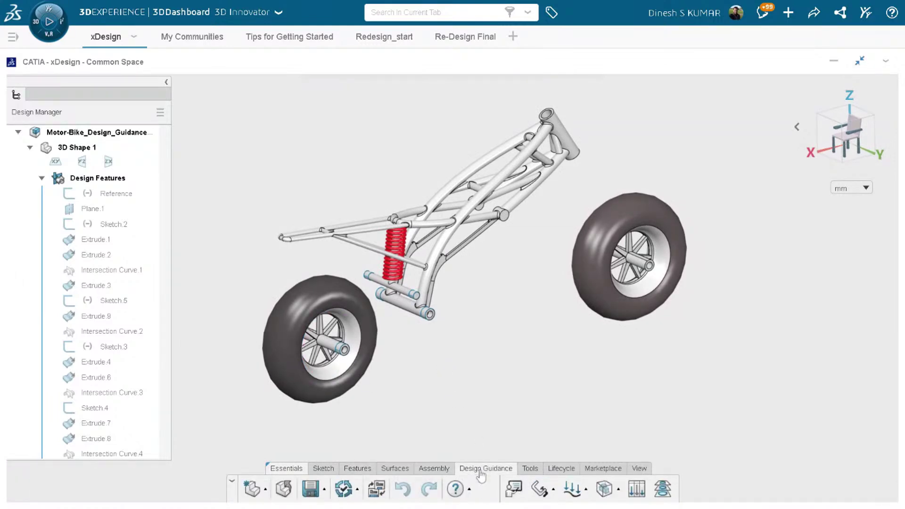
{"action": "left_click", "coordinate": [541, 490]}
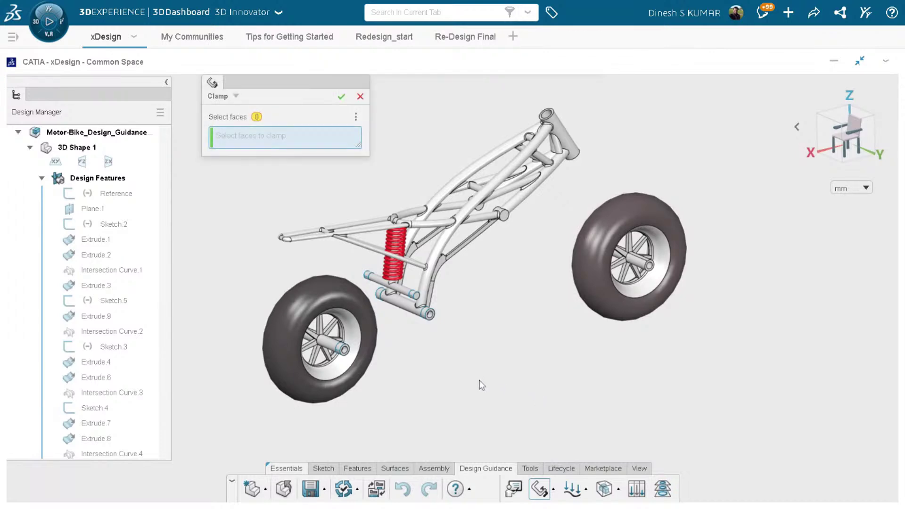
- Clamp the right and left end faces of the lower pivot tube as Clamp.1
{"action": "scroll", "coordinate": [557, 288], "scroll_direction": "up", "scroll_amount": 5}
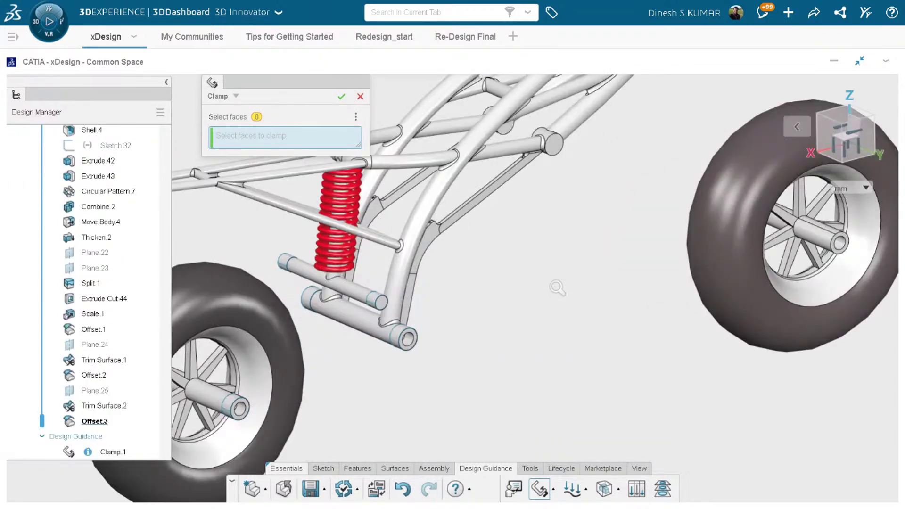
{"action": "scroll", "coordinate": [557, 288], "scroll_direction": "up", "scroll_amount": 2}
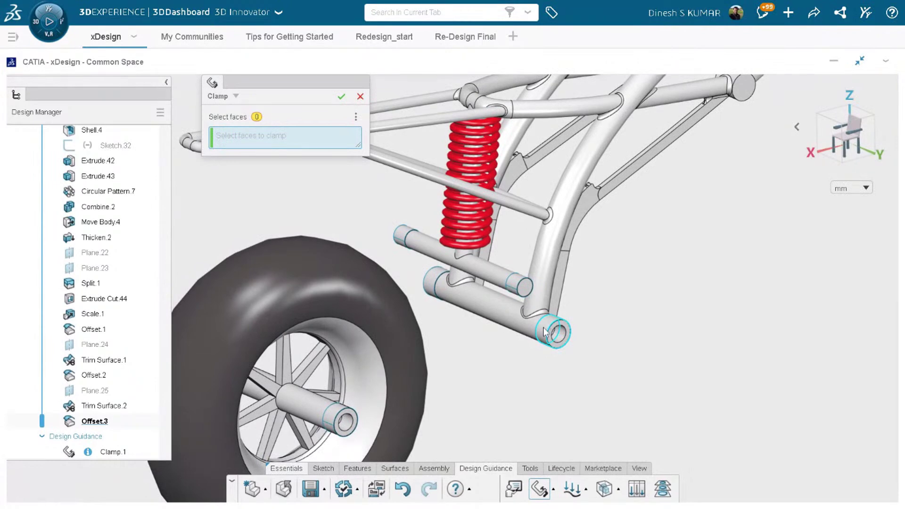
{"action": "left_click", "coordinate": [545, 332]}
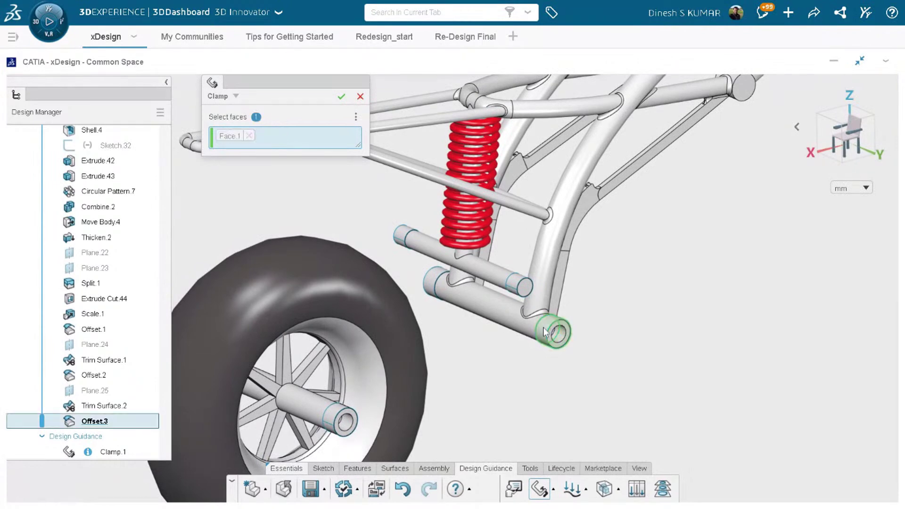
{"action": "left_click", "coordinate": [429, 292]}
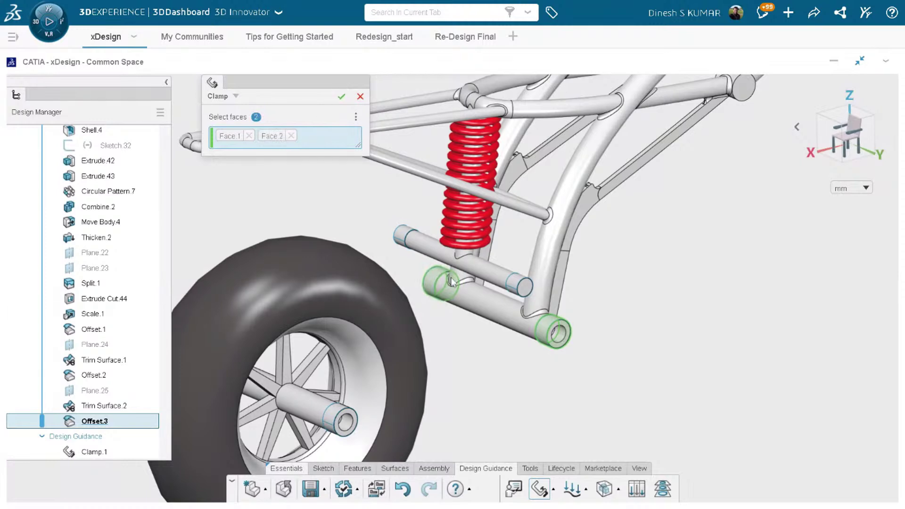
{"action": "key", "text": "Return"}
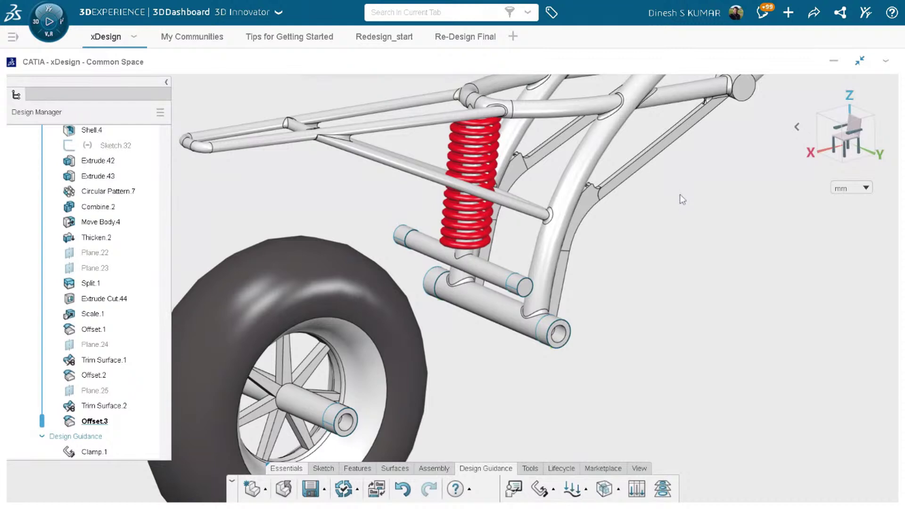
{"action": "middle_click_drag", "start_coordinate": [679, 194], "coordinate": [679, 293]}
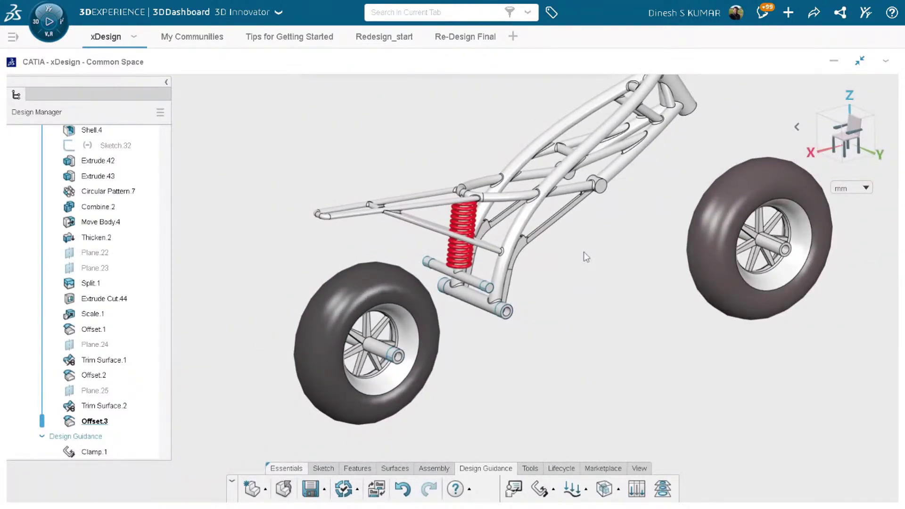
{"action": "middle_click_drag", "start_coordinate": [586, 256], "coordinate": [581, 303]}
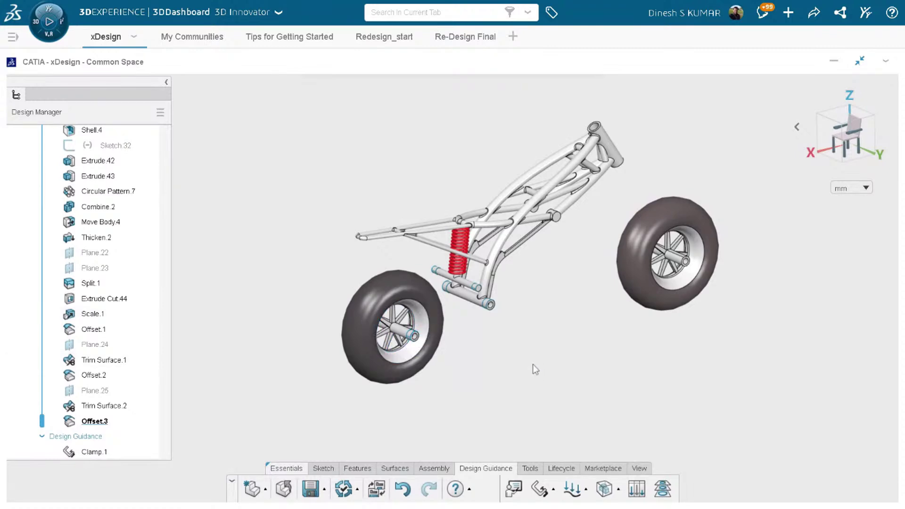
- Select Scale.1 in the history so only the six Offset.1 bushing rings stay visible
{"action": "scroll", "coordinate": [545, 376], "scroll_direction": "up", "scroll_amount": 5}
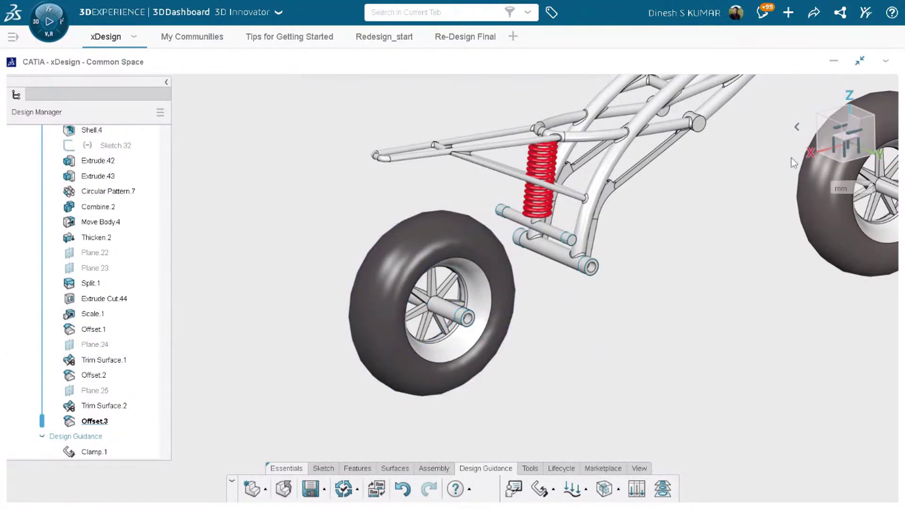
{"action": "middle_click_drag", "start_coordinate": [687, 201], "coordinate": [604, 278]}
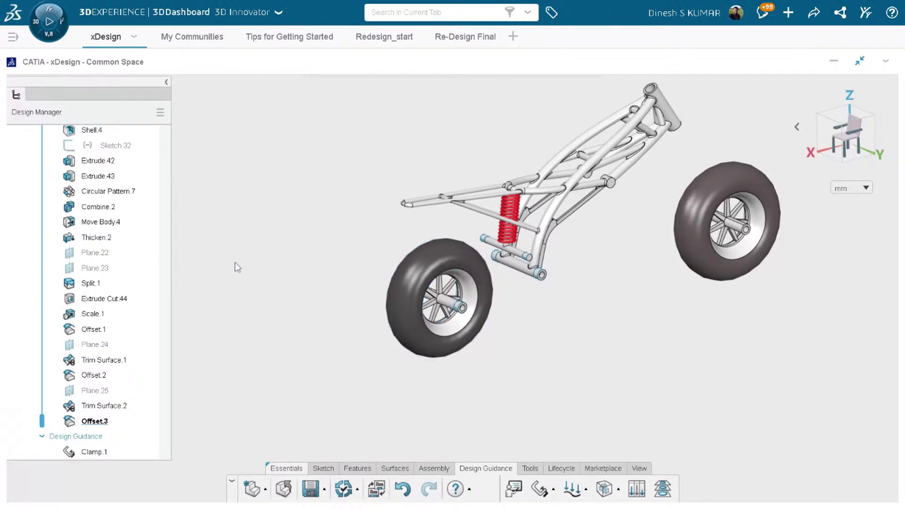
{"action": "scroll", "coordinate": [122, 350], "scroll_direction": "up", "scroll_amount": 3}
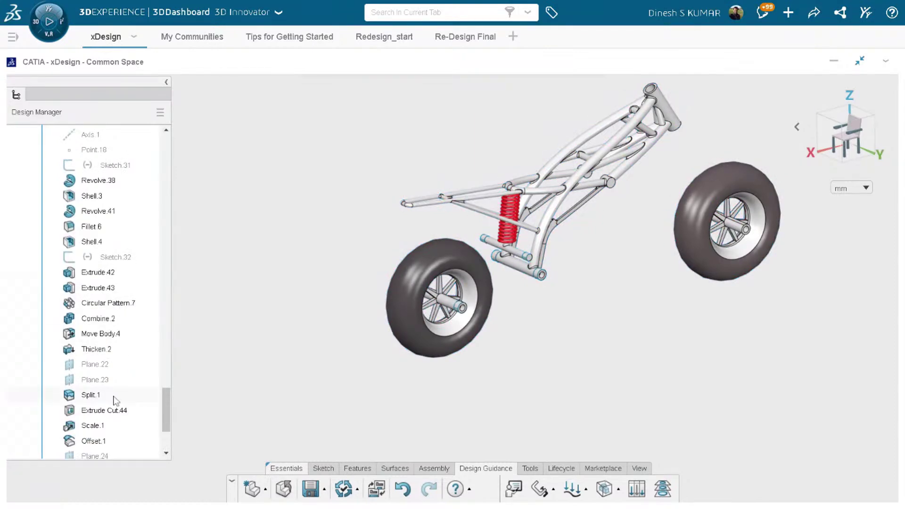
{"action": "left_click", "coordinate": [92, 427]}
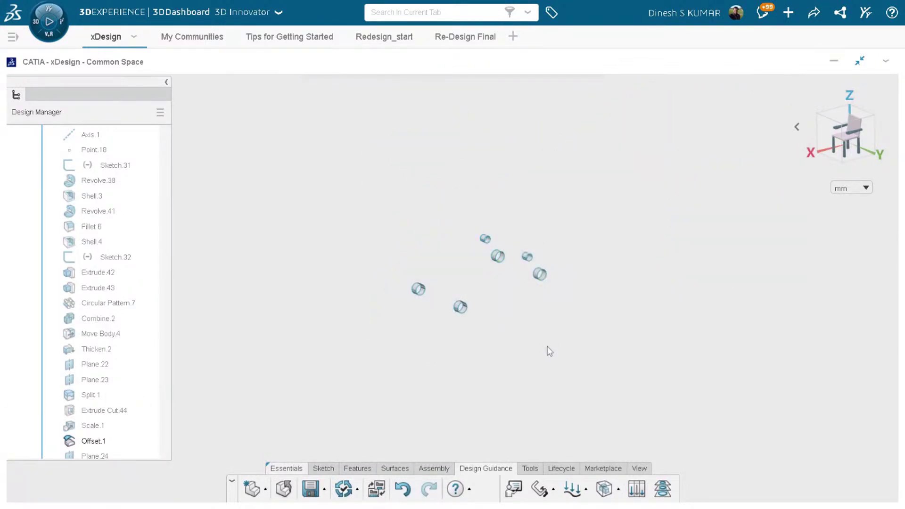
{"action": "middle_click_drag", "start_coordinate": [578, 336], "coordinate": [585, 285]}
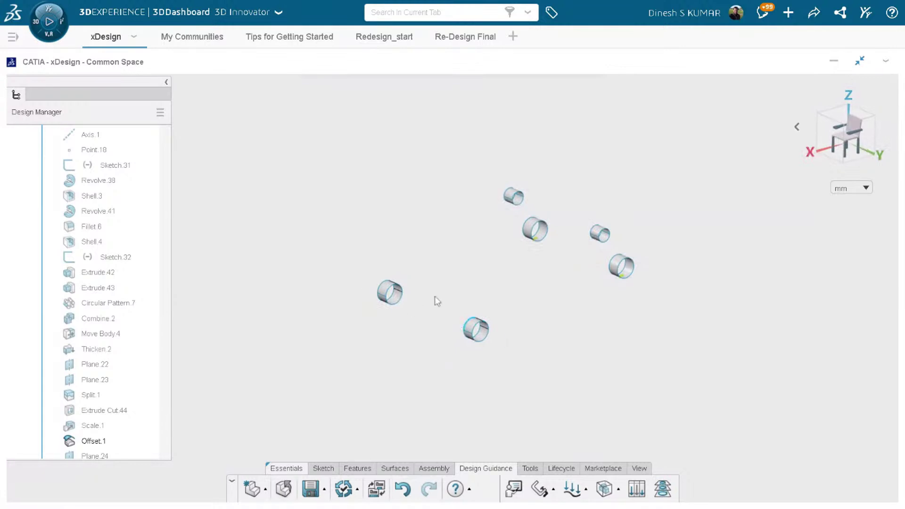
- Apply a 600 N distributed force to two cylinder faces
{"action": "left_click", "coordinate": [572, 490]}
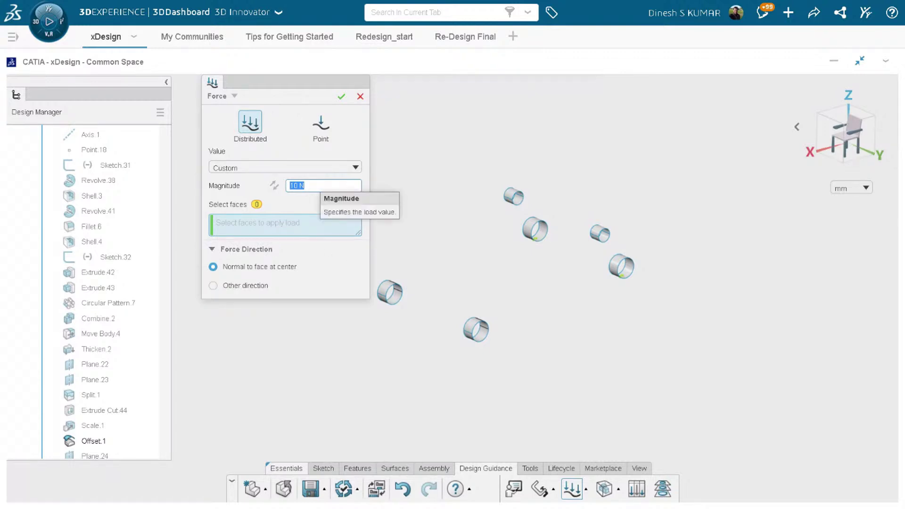
{"action": "type", "text": "600"}
{"action": "key", "text": "Return"}
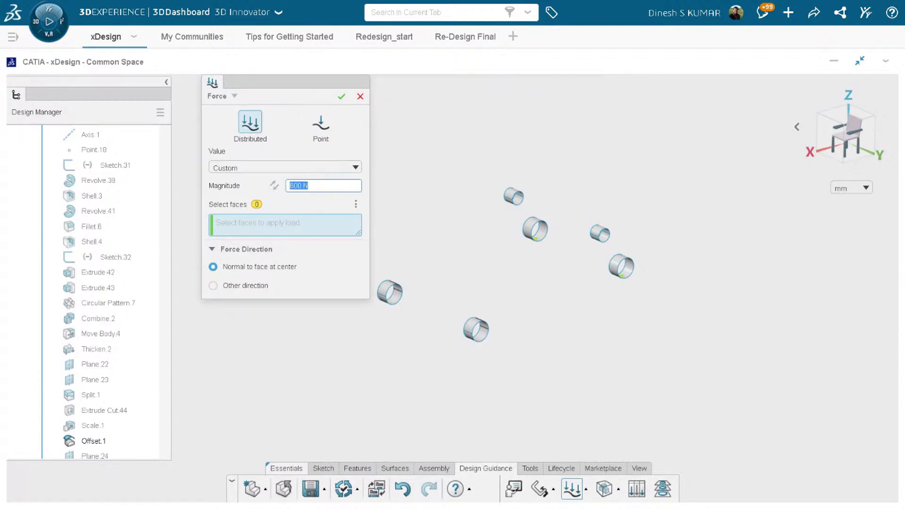
{"action": "scroll", "coordinate": [519, 380], "scroll_direction": "up", "scroll_amount": 5}
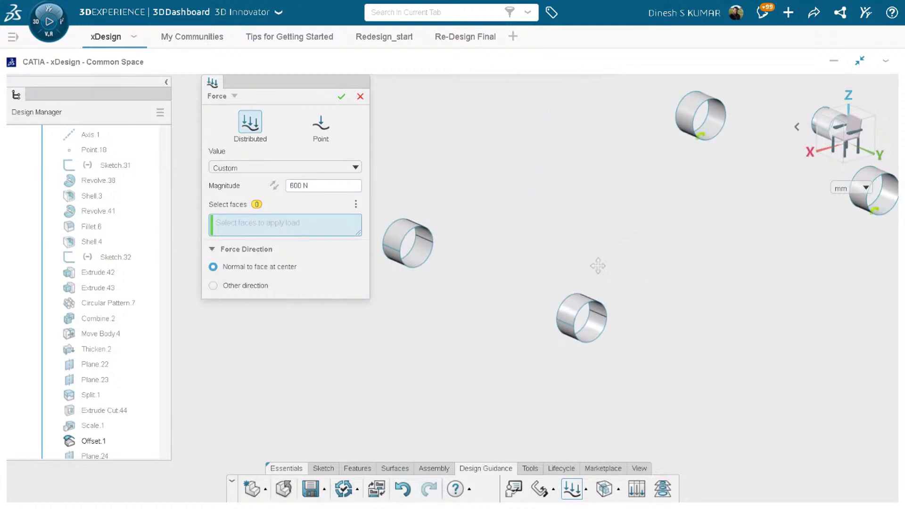
{"action": "middle_click_drag", "start_coordinate": [597, 266], "coordinate": [622, 236]}
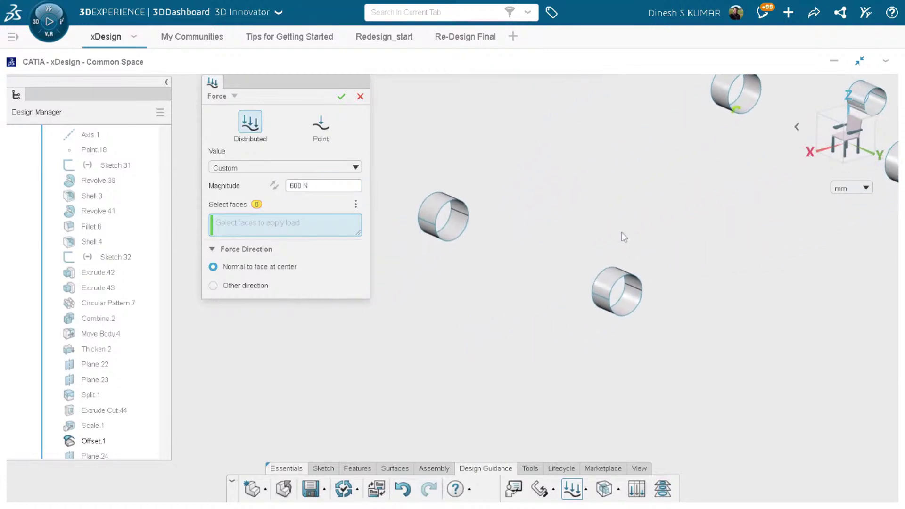
{"action": "left_click", "coordinate": [630, 312]}
{"action": "left_click", "coordinate": [456, 230]}
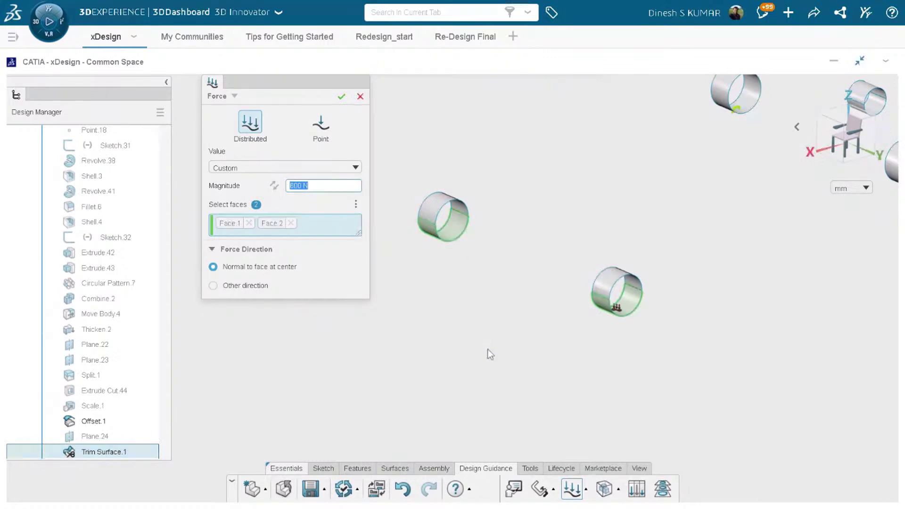
- Direct the force by the XY plane, reversed to point upward, and create it
{"action": "left_click", "coordinate": [213, 285]}
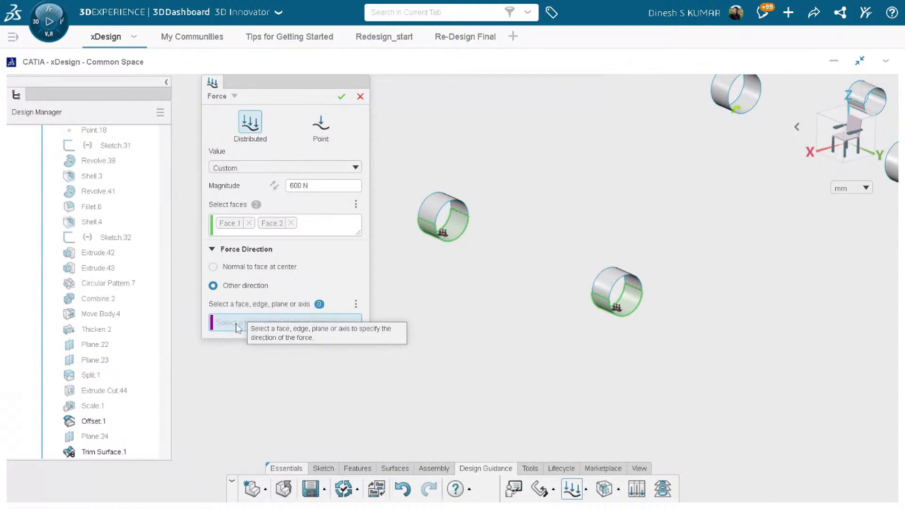
{"action": "scroll", "coordinate": [80, 261], "scroll_direction": "up", "scroll_amount": 15}
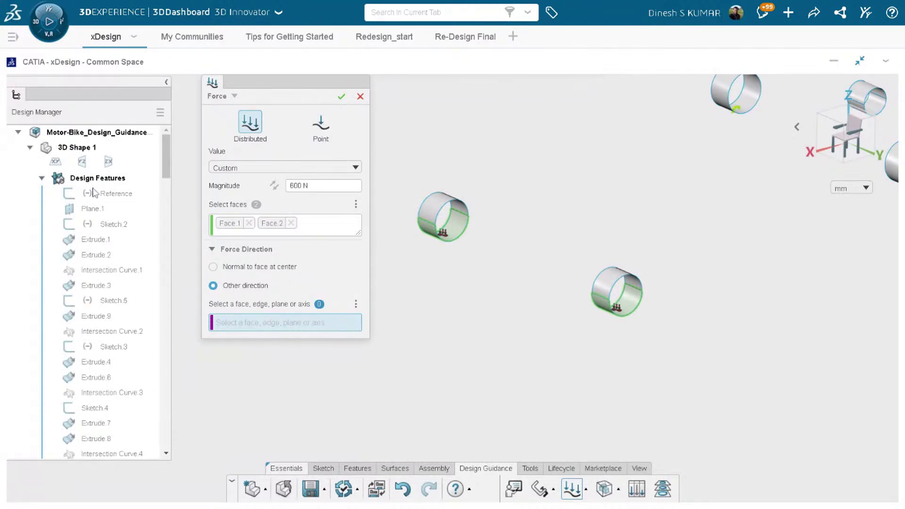
{"action": "left_click", "coordinate": [55, 161]}
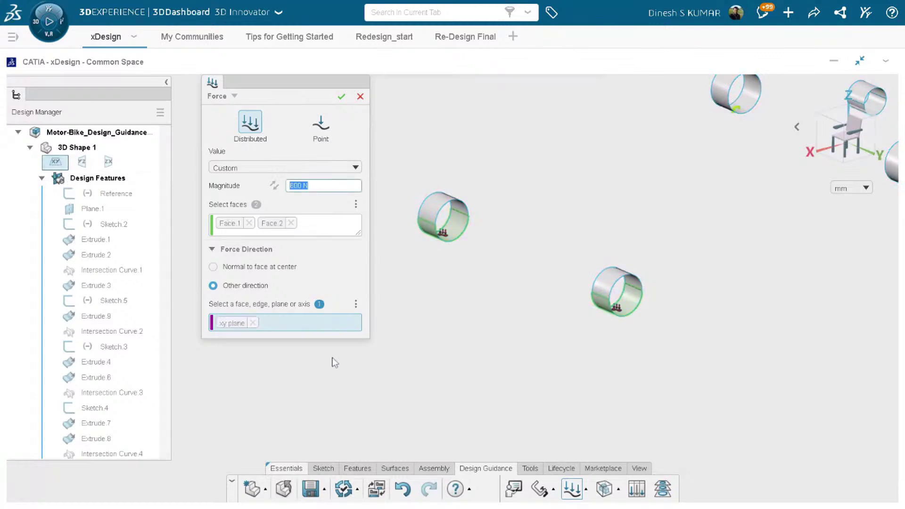
{"action": "middle_click_drag", "start_coordinate": [621, 377], "coordinate": [599, 373]}
{"action": "scroll", "coordinate": [604, 370], "scroll_direction": "up", "scroll_amount": 3}
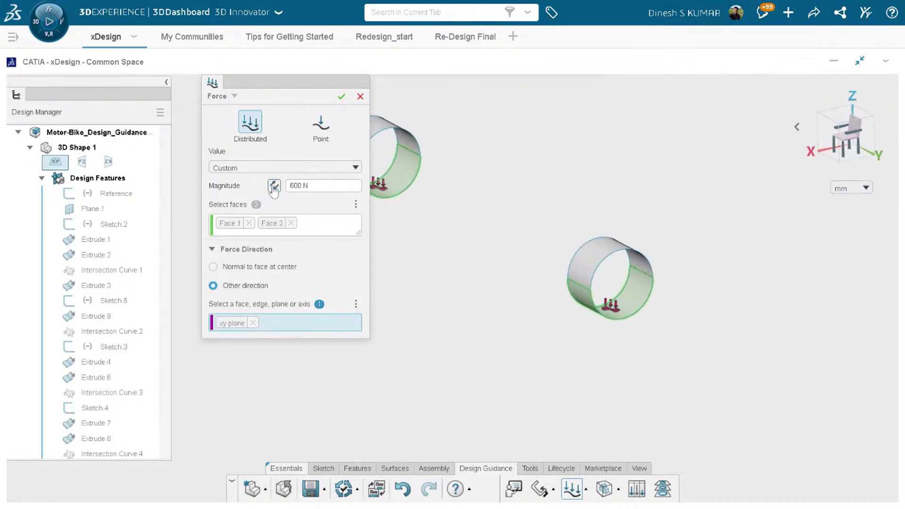
{"action": "left_click", "coordinate": [273, 187]}
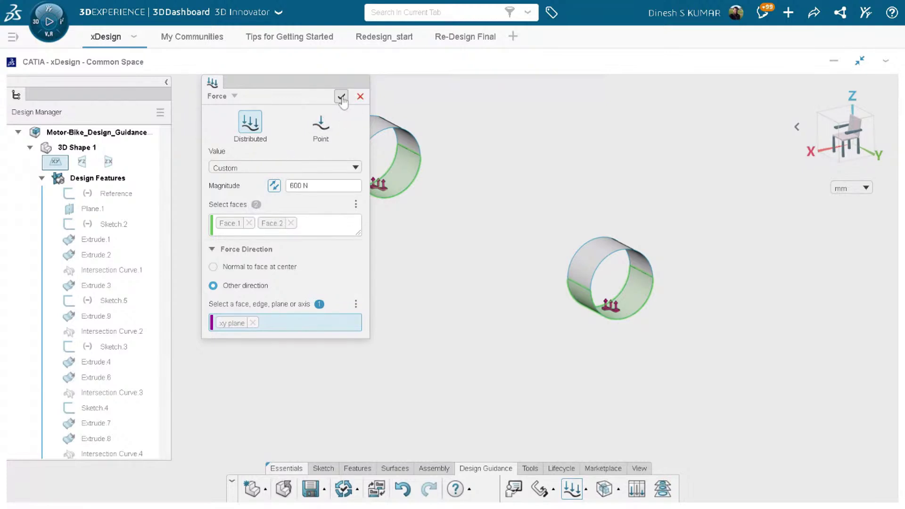
{"action": "left_click", "coordinate": [341, 97]}
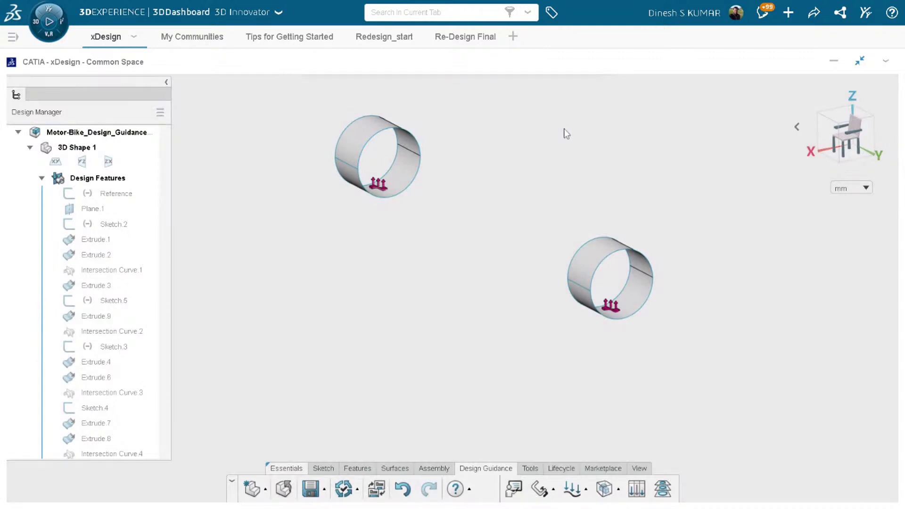
{"action": "scroll", "coordinate": [533, 249], "scroll_direction": "down", "scroll_amount": 5}
- Add a new 600 N distributed force on two more cylinder faces
{"action": "middle_click_drag", "start_coordinate": [668, 277], "coordinate": [608, 315]}
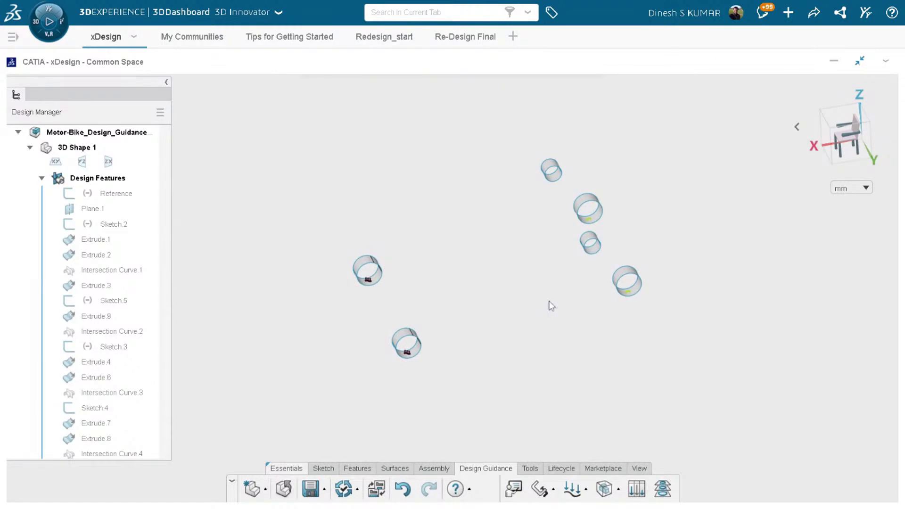
{"action": "scroll", "coordinate": [561, 283], "scroll_direction": "up", "scroll_amount": 2}
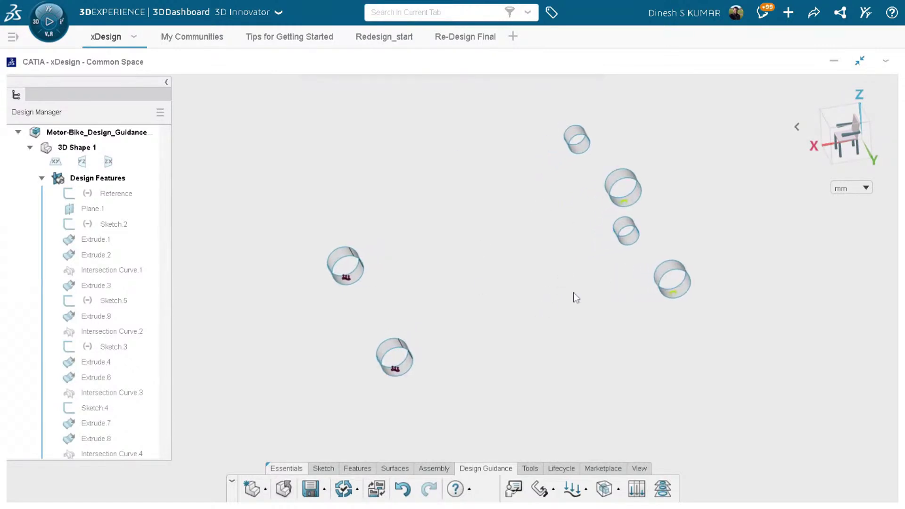
{"action": "left_click", "coordinate": [571, 487]}
{"action": "left_click", "coordinate": [601, 113]}
{"action": "left_click", "coordinate": [664, 236]}
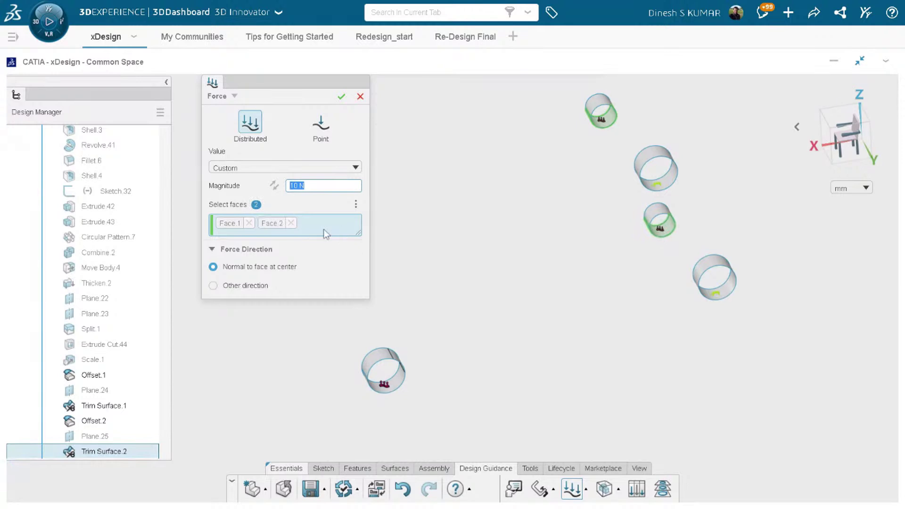
{"action": "type", "text": "600"}
{"action": "key", "text": "Return"}
- Set the second force's direction from the XY plane and apply it
{"action": "left_click", "coordinate": [213, 285]}
{"action": "scroll", "coordinate": [112, 266], "scroll_direction": "up", "scroll_amount": 3}
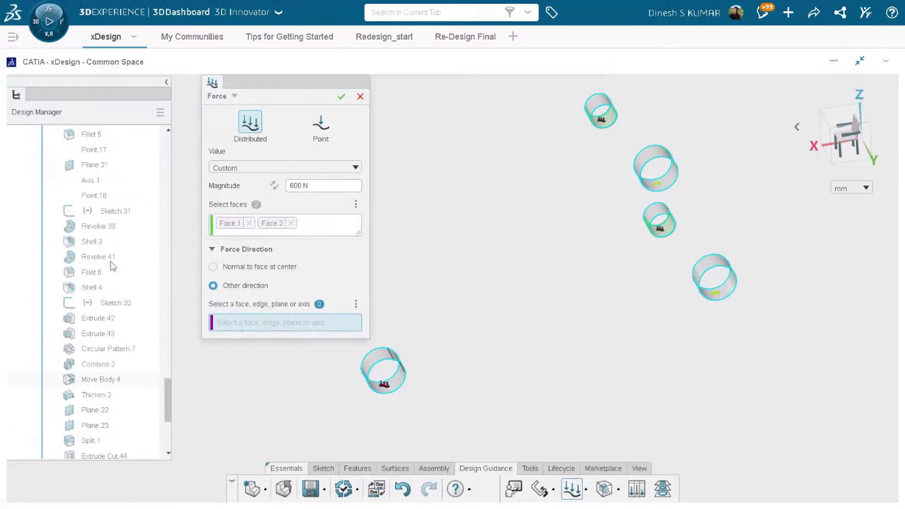
{"action": "scroll", "coordinate": [109, 263], "scroll_direction": "up", "scroll_amount": 10}
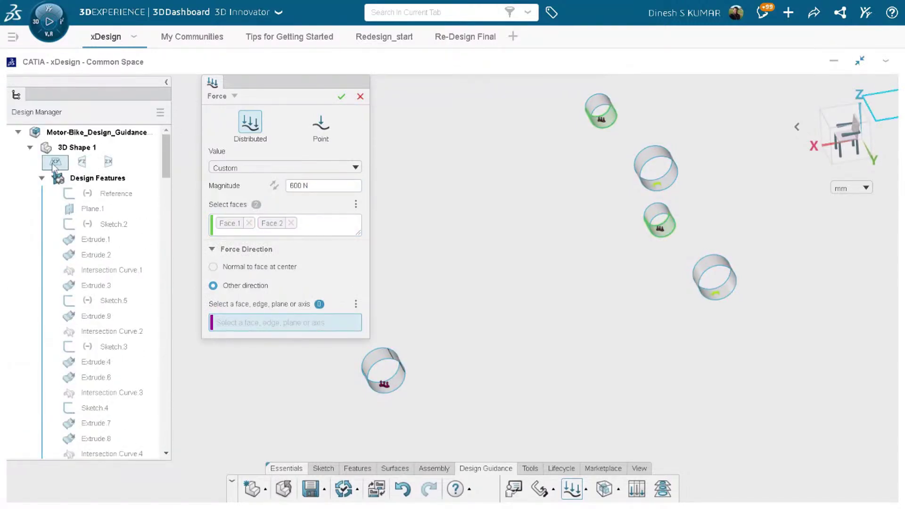
{"action": "left_click", "coordinate": [54, 162]}
{"action": "middle_click_drag", "start_coordinate": [503, 263], "coordinate": [554, 227]}
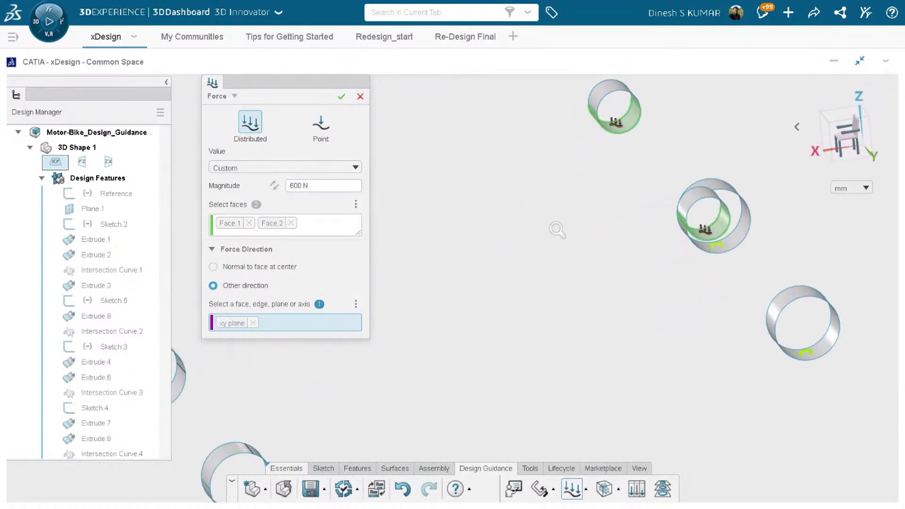
{"action": "left_click", "coordinate": [341, 97]}
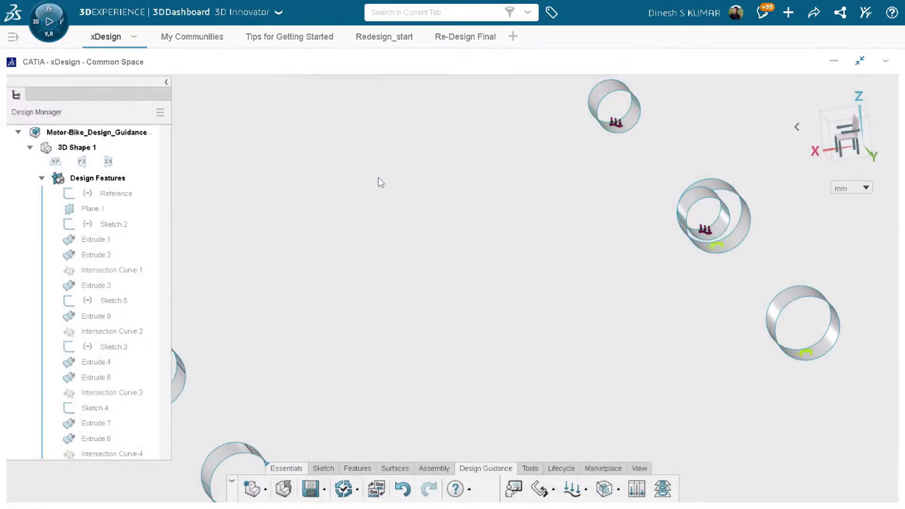
- Unhide Scale.1 to show the chassis, wheels and spring again
{"action": "scroll", "coordinate": [396, 303], "scroll_direction": "down", "scroll_amount": 5}
{"action": "scroll", "coordinate": [125, 351], "scroll_direction": "down", "scroll_amount": 7}
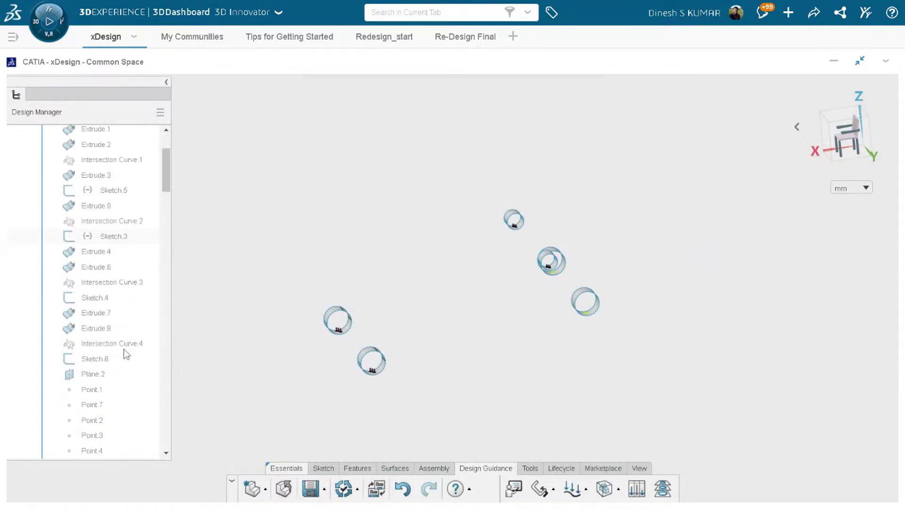
{"action": "scroll", "coordinate": [126, 354], "scroll_direction": "down", "scroll_amount": 15}
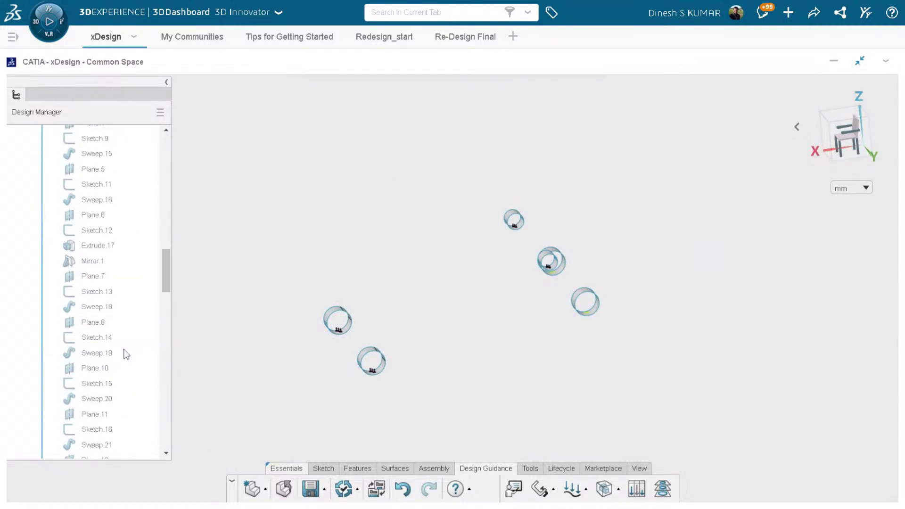
{"action": "scroll", "coordinate": [126, 356], "scroll_direction": "down", "scroll_amount": 10}
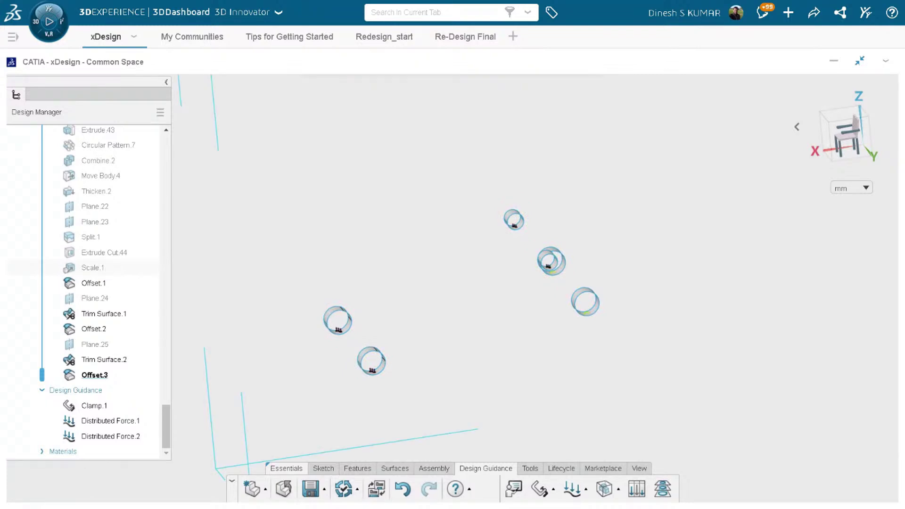
{"action": "left_click", "coordinate": [92, 267]}
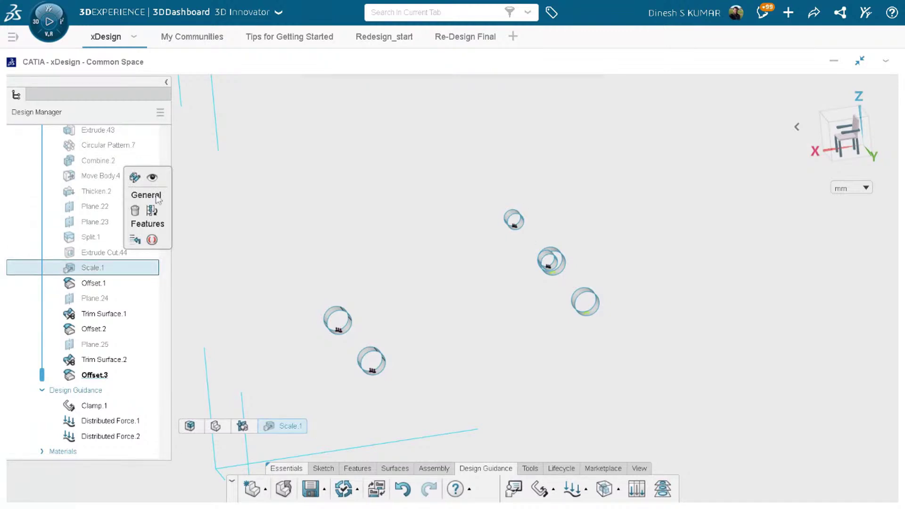
{"action": "left_click", "coordinate": [534, 228]}
{"action": "scroll", "coordinate": [688, 247], "scroll_direction": "down", "scroll_amount": 3}
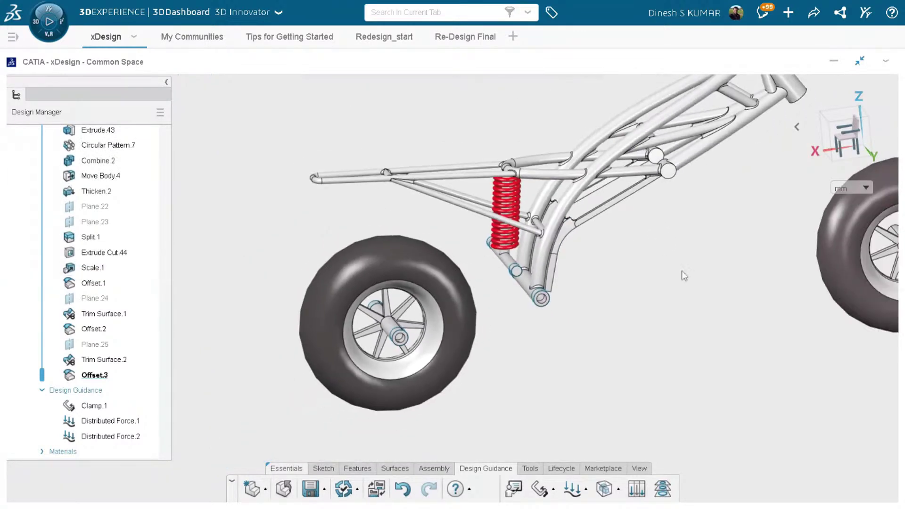
{"action": "middle_click_drag", "start_coordinate": [541, 365], "coordinate": [604, 363]}
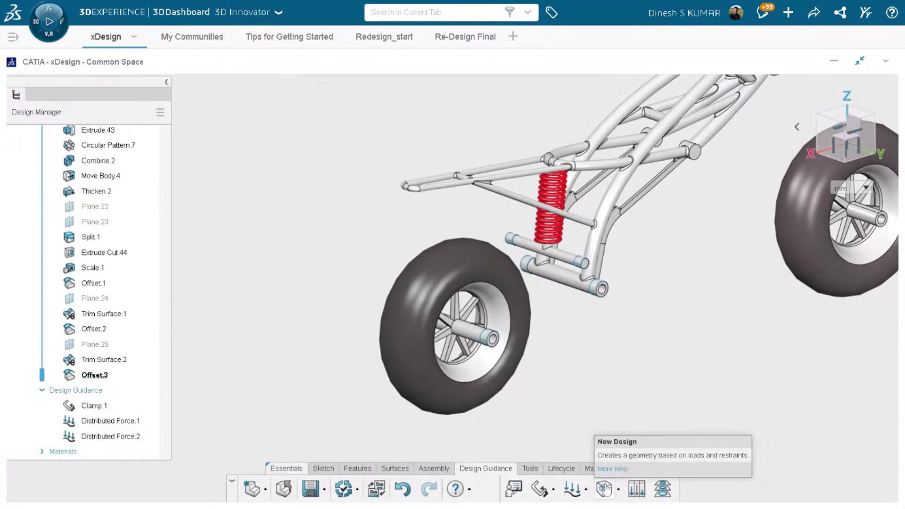
- Choose New Design from the generate-geometry options
{"action": "left_click", "coordinate": [604, 490]}
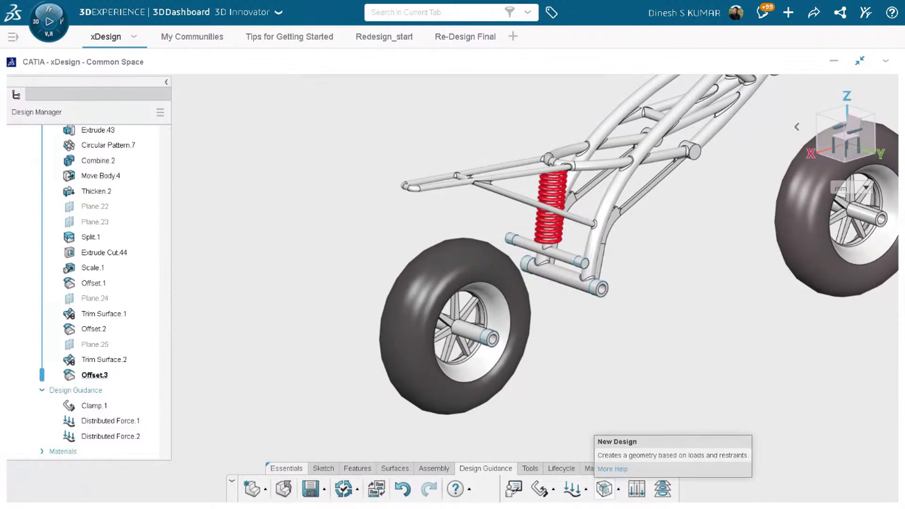
{"action": "left_click", "coordinate": [619, 490]}
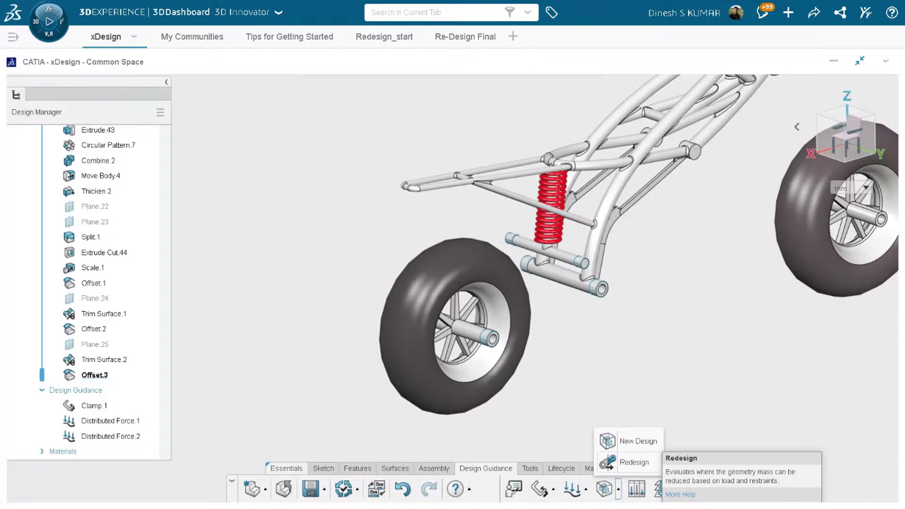
{"action": "left_click", "coordinate": [633, 445]}
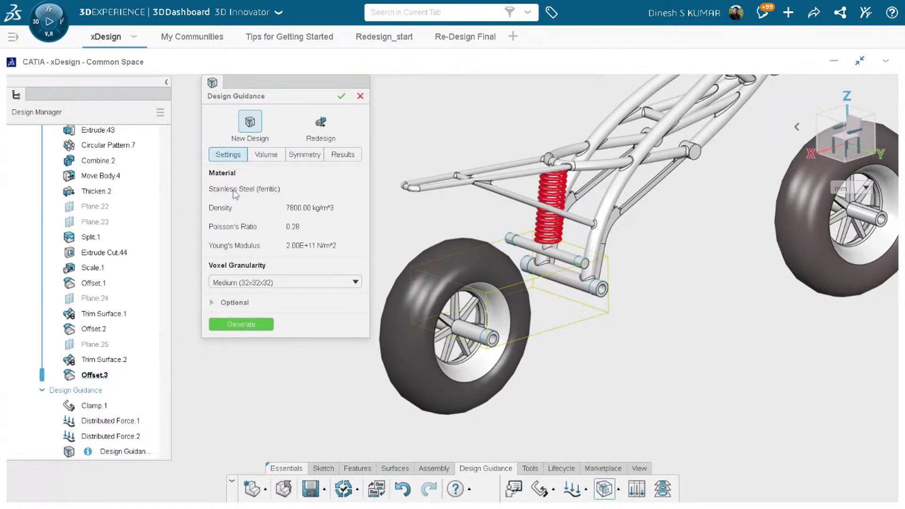
- Check the stainless steel material, then move and stretch the design volume below the suspension
{"action": "scroll", "coordinate": [54, 442], "scroll_direction": "down", "scroll_amount": 1}
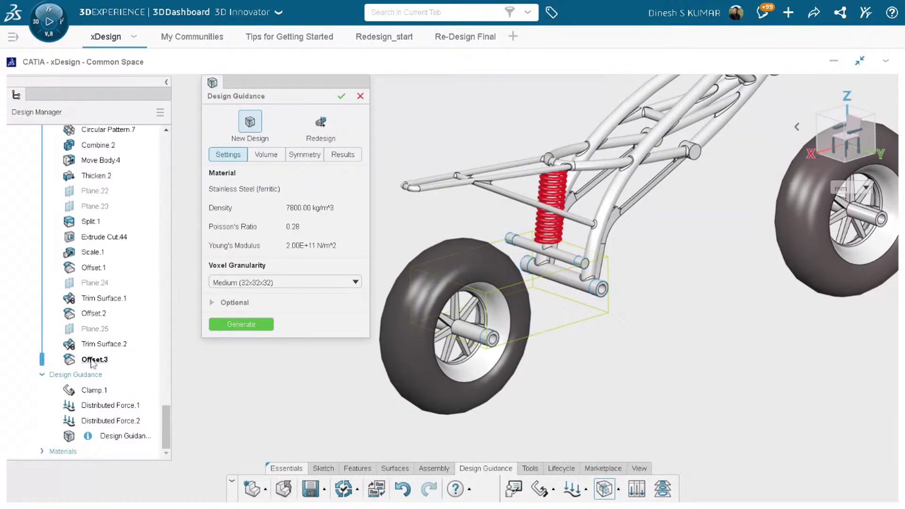
{"action": "left_click", "coordinate": [42, 451]}
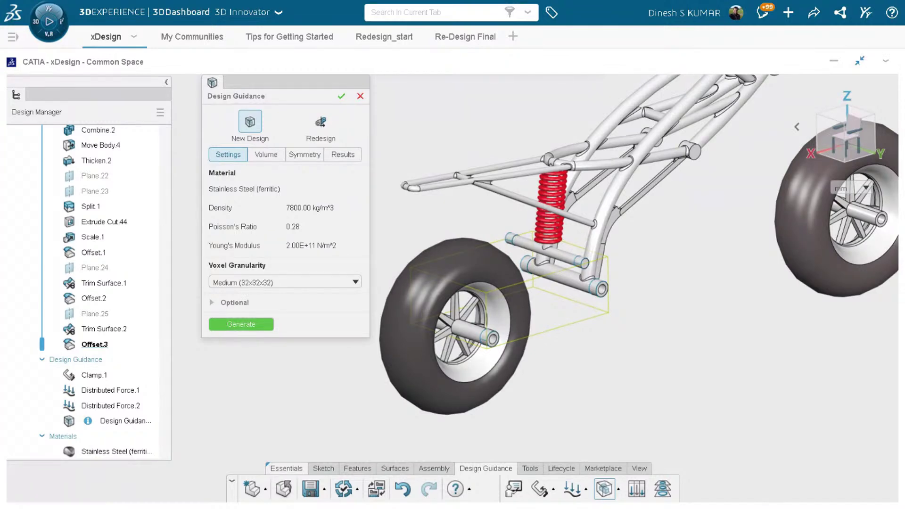
{"action": "left_click", "coordinate": [266, 154]}
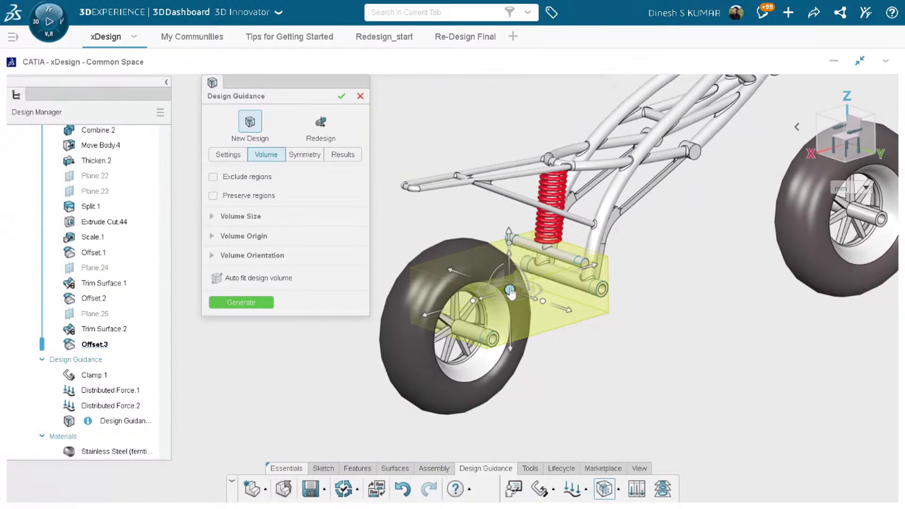
{"action": "left_click_drag", "start_coordinate": [511, 291], "coordinate": [631, 341]}
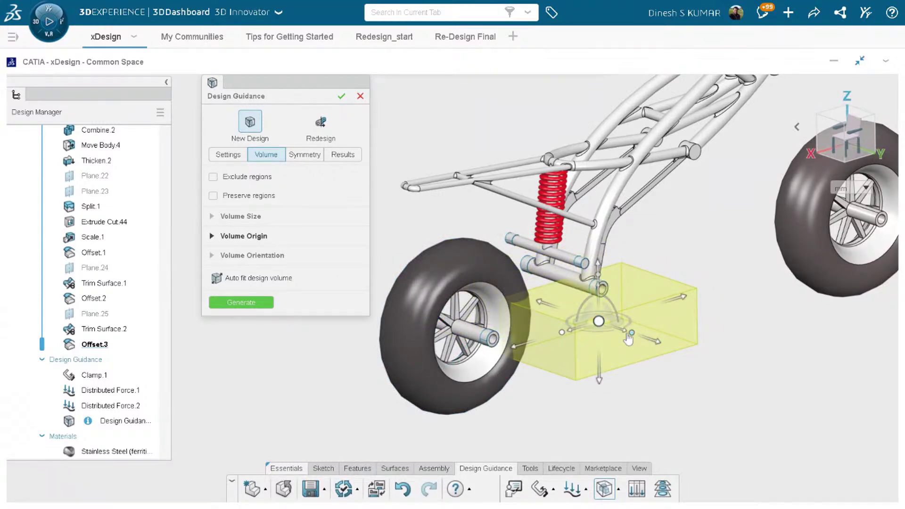
{"action": "mouse_move", "coordinate": [654, 342]}
{"action": "left_mouse_down"}
{"action": "mouse_move", "coordinate": [676, 359]}
{"action": "mouse_move", "coordinate": [643, 341]}
{"action": "mouse_move", "coordinate": [676, 358]}
{"action": "mouse_move", "coordinate": [648, 349]}
{"action": "left_mouse_up"}
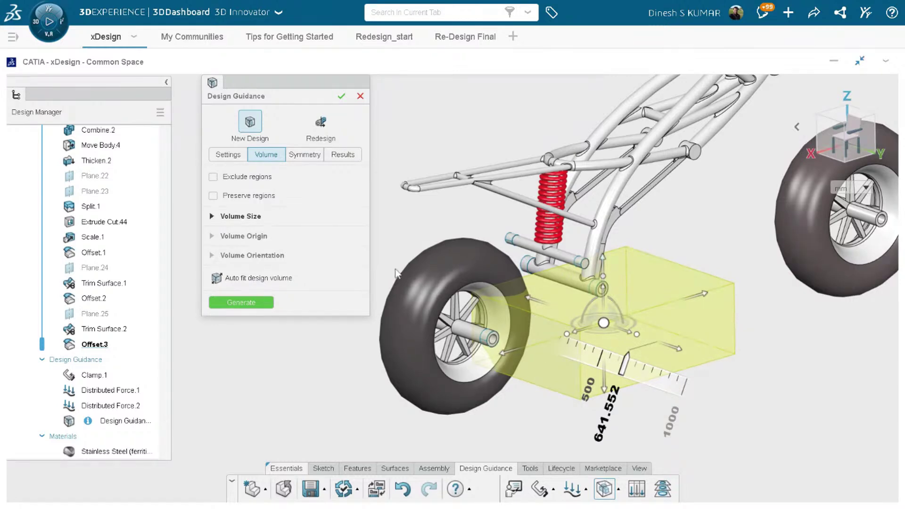
- Auto fit the design volume to 651.27 × 448.19 × 234.09 mm and select the X-length
{"action": "left_click", "coordinate": [217, 278]}
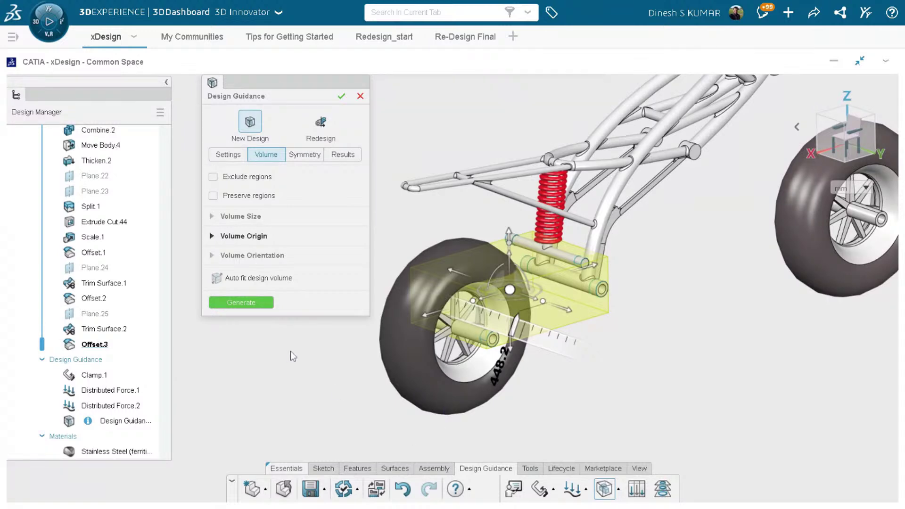
{"action": "middle_click_drag", "start_coordinate": [344, 394], "coordinate": [367, 387]}
{"action": "left_click", "coordinate": [212, 216]}
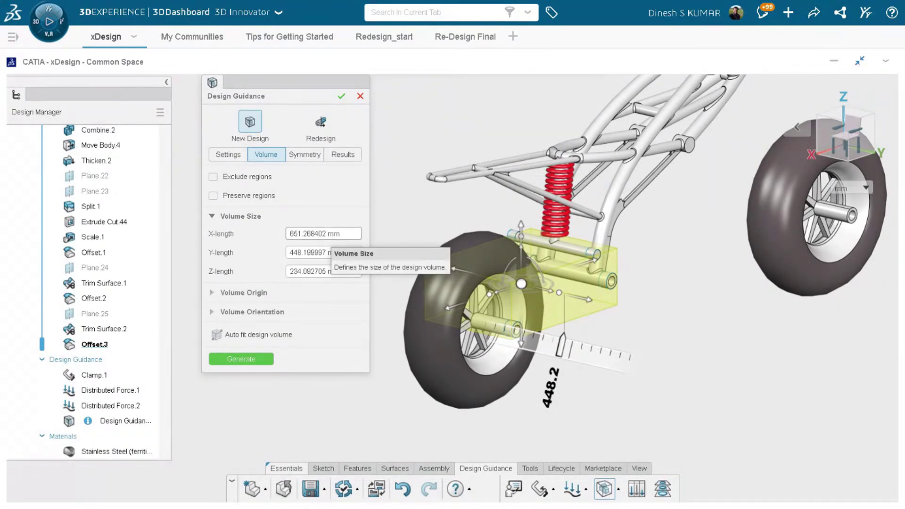
{"action": "left_click", "coordinate": [323, 233]}
{"action": "type", "text": "751"}
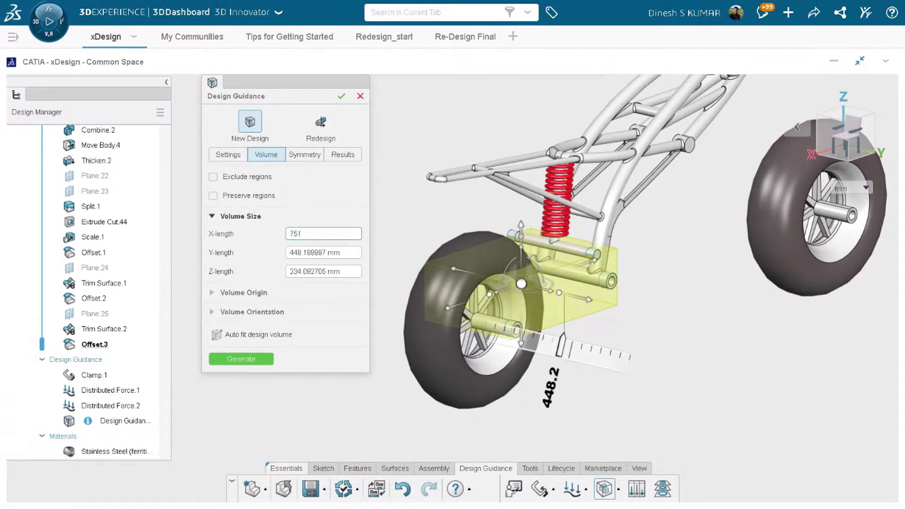
{"action": "key", "text": "Tab"}
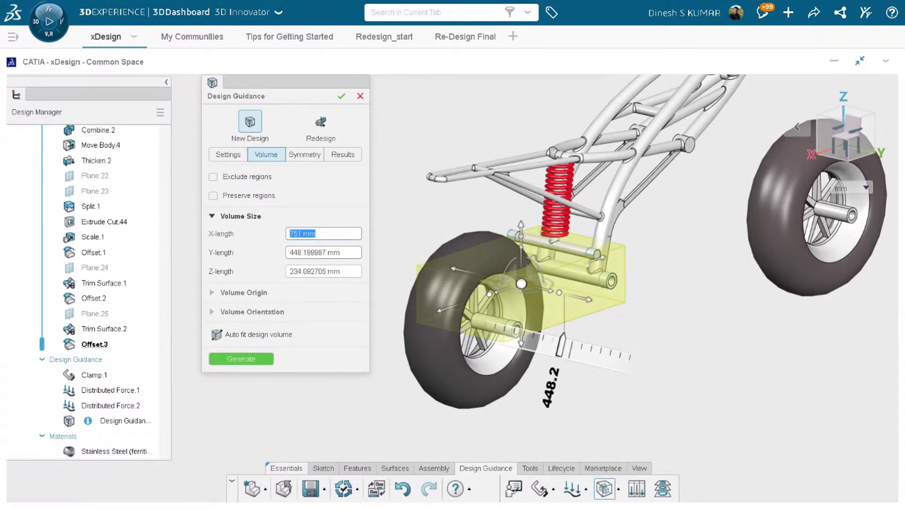
{"action": "type", "text": "515"}
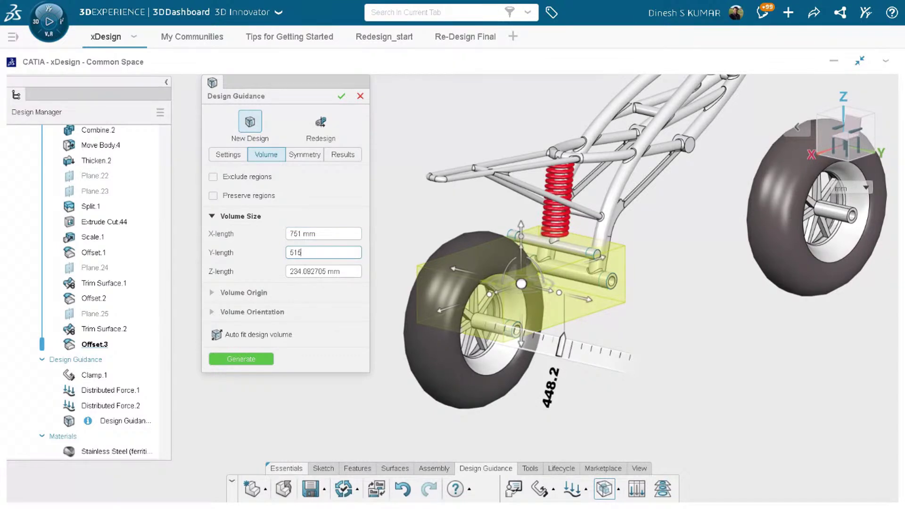
{"action": "key", "text": "Return"}
{"action": "key", "text": "Tab"}
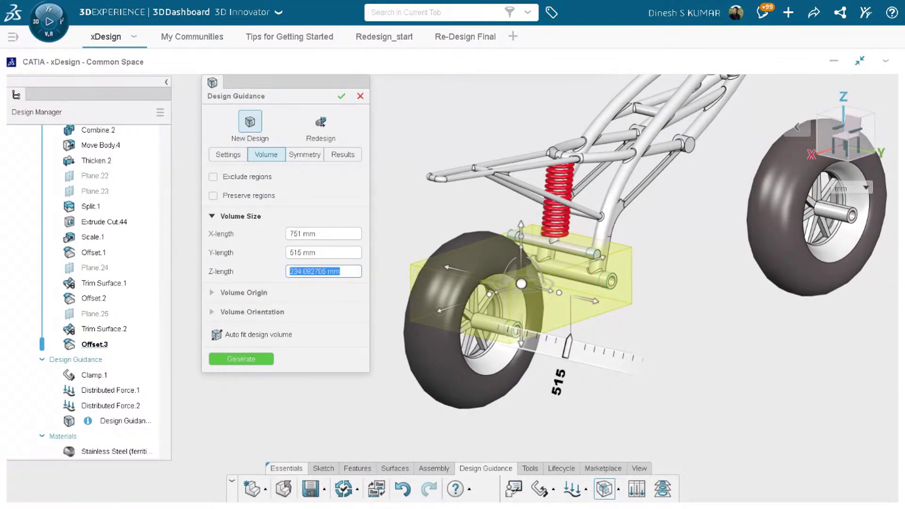
{"action": "type", "text": "257"}
{"action": "key", "text": "Return"}
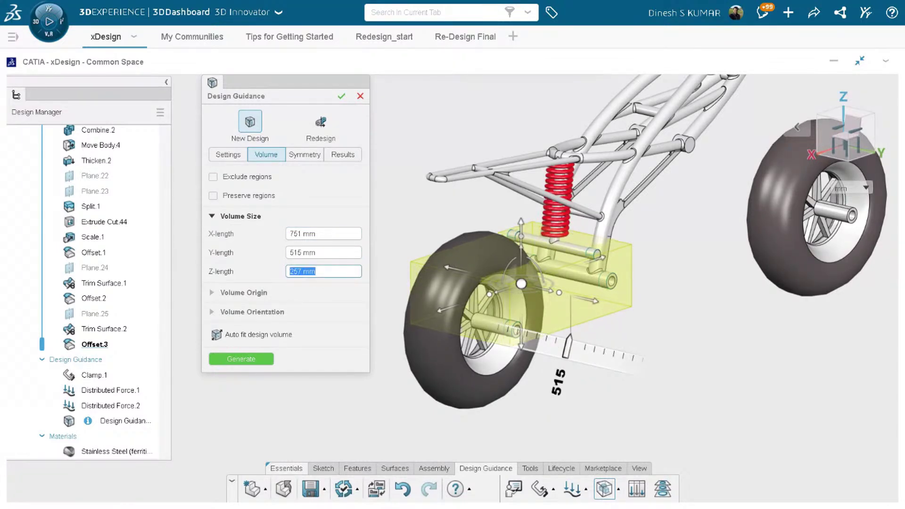
{"action": "left_click", "coordinate": [694, 325]}
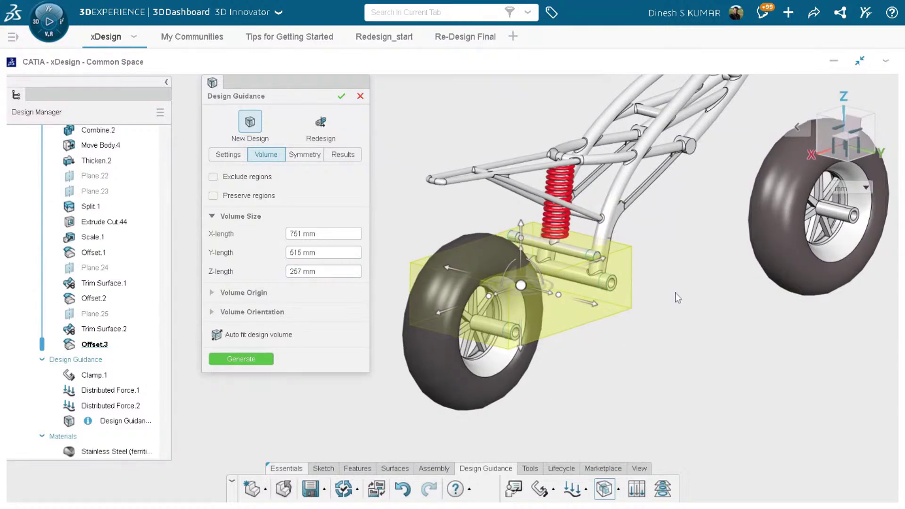
{"action": "middle_click_drag", "start_coordinate": [677, 298], "coordinate": [589, 368]}
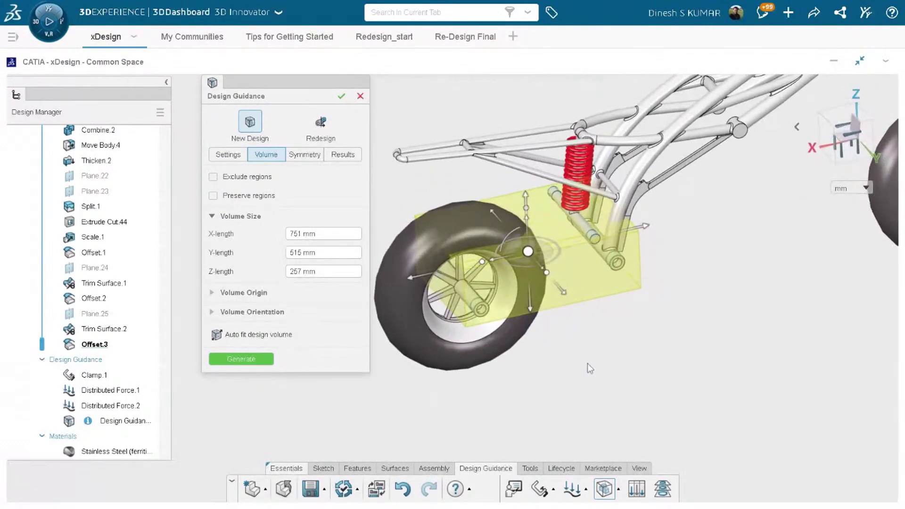
{"action": "scroll", "coordinate": [472, 264], "scroll_direction": "up", "scroll_amount": 5}
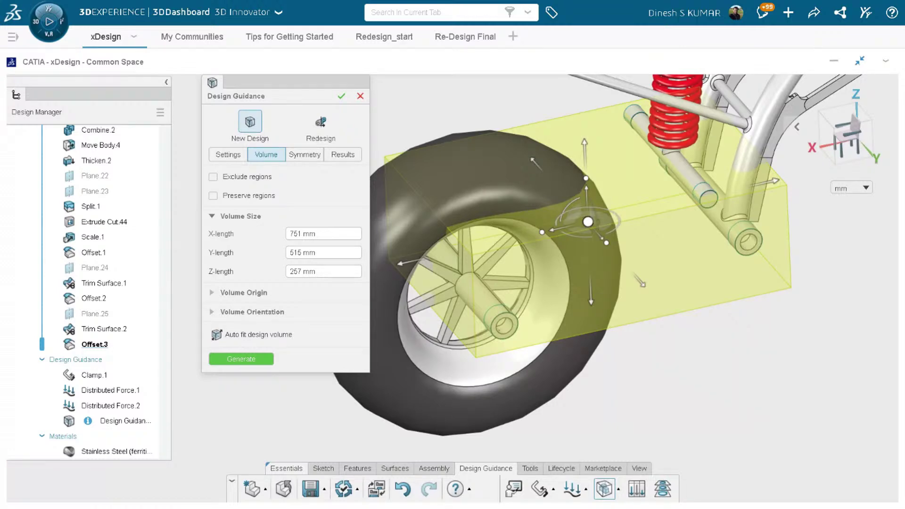
- Enable Exclude regions, add then remove the tire, leaving no excluded bodies
{"action": "left_click", "coordinate": [213, 177]}
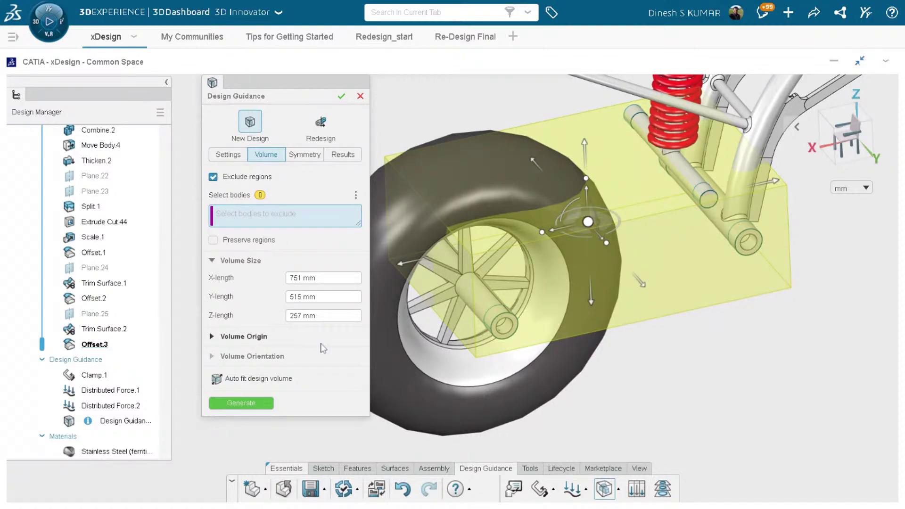
{"action": "left_click", "coordinate": [417, 409]}
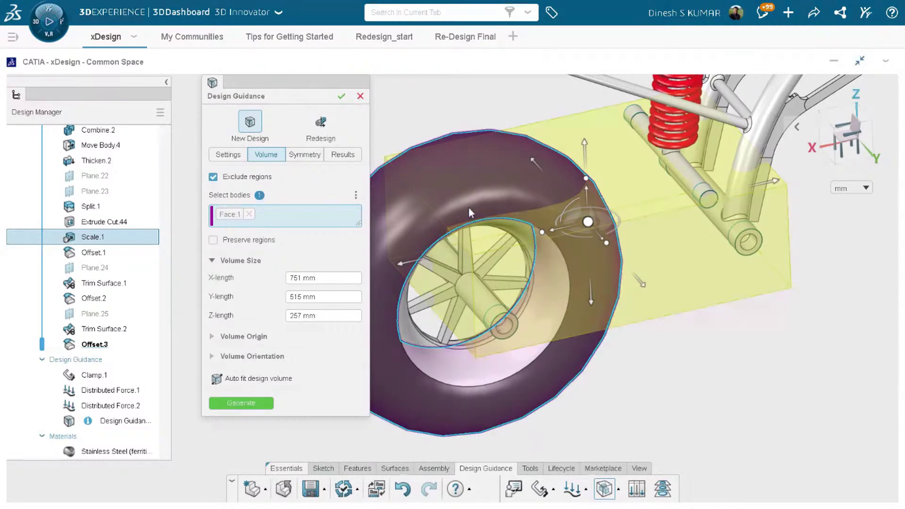
{"action": "left_click", "coordinate": [249, 215]}
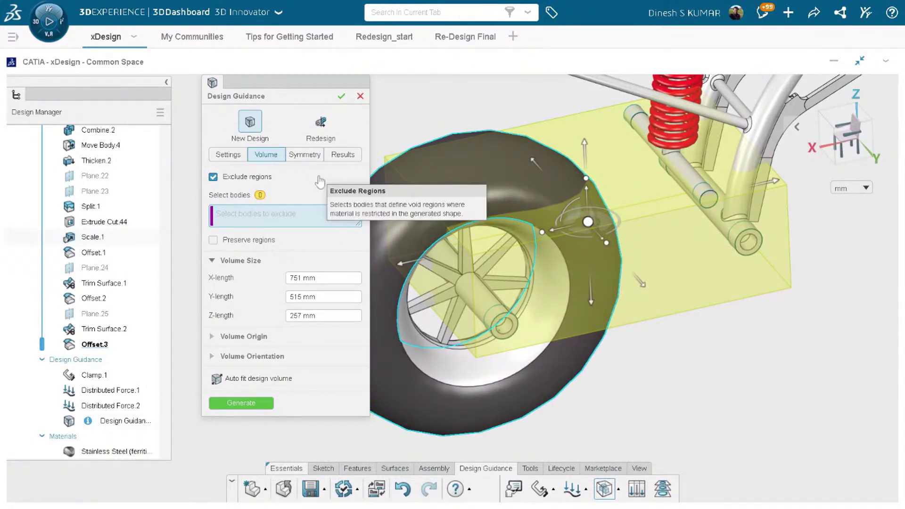
{"action": "left_click", "coordinate": [304, 154]}
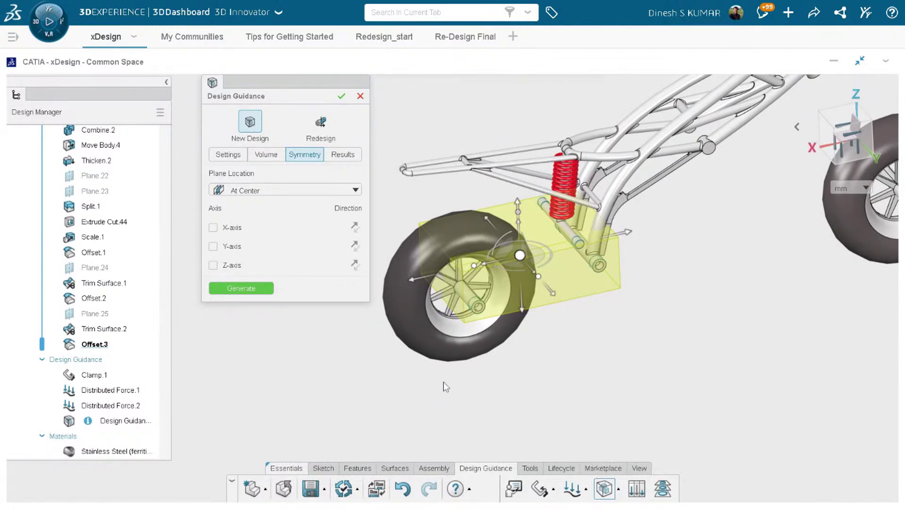
- Turn on Y-axis symmetry with the plane At Center and its direction flipped
{"action": "left_click", "coordinate": [349, 191]}
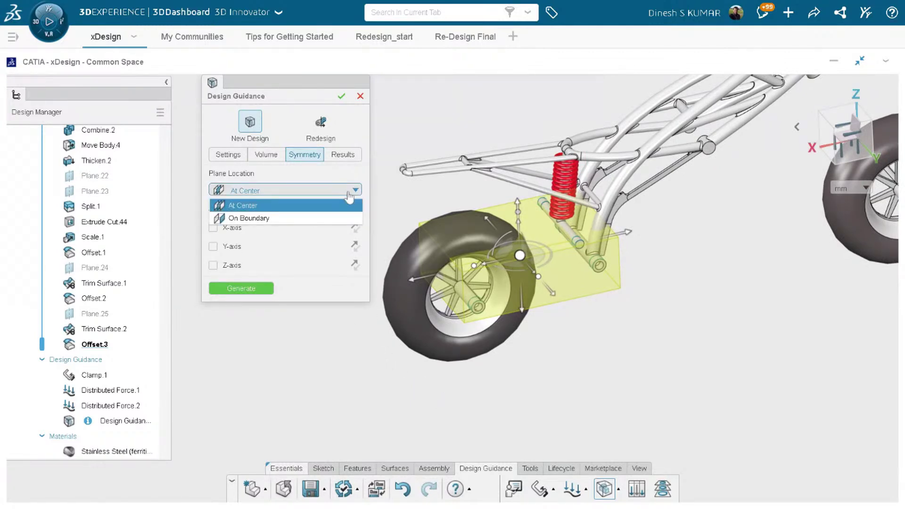
{"action": "left_click", "coordinate": [352, 190]}
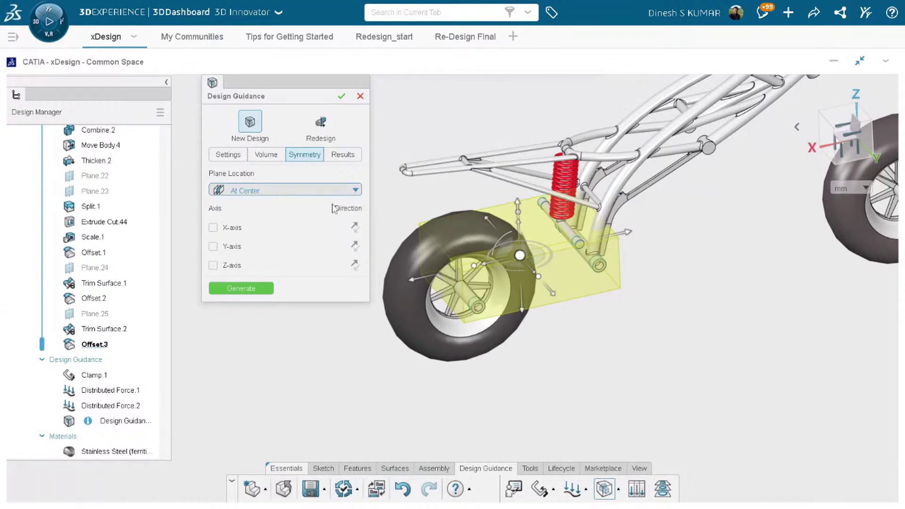
{"action": "left_click", "coordinate": [213, 249]}
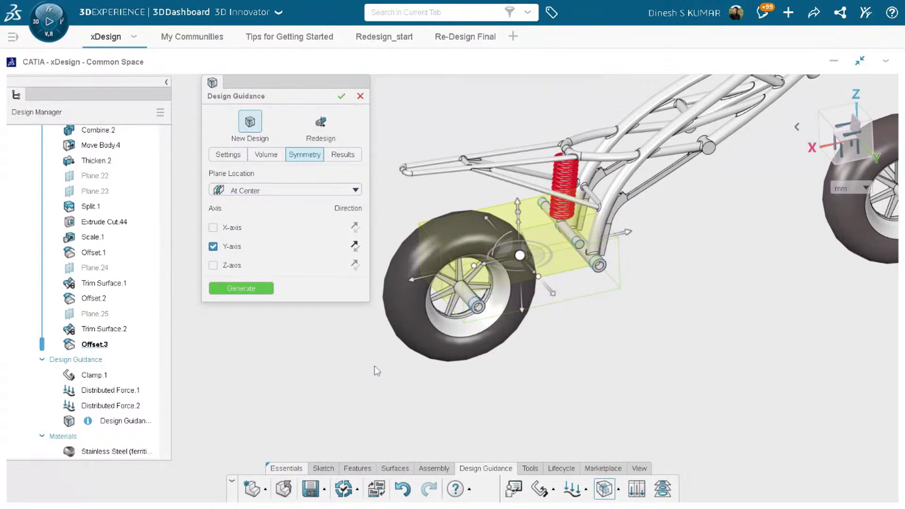
{"action": "left_click", "coordinate": [354, 246]}
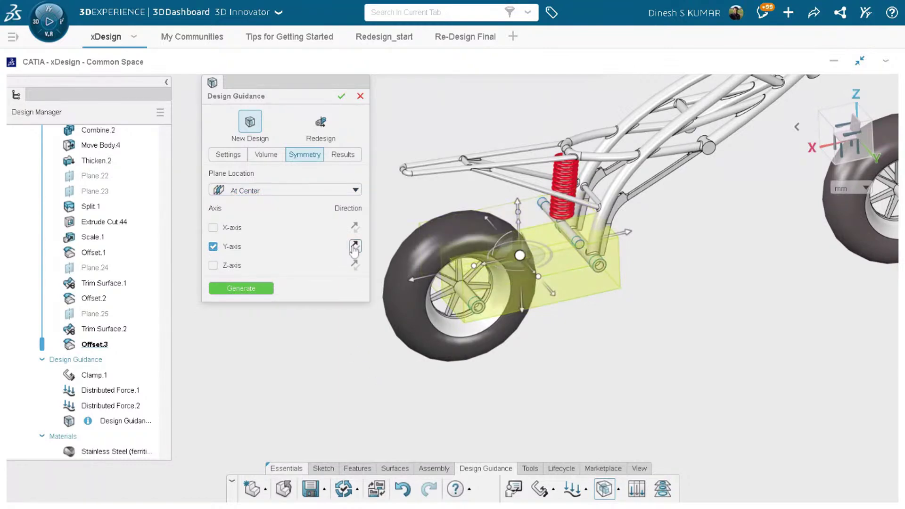
- Generate the swing arm and drag Add or Remove Material to 20 for 109350 g
{"action": "left_click", "coordinate": [250, 288]}
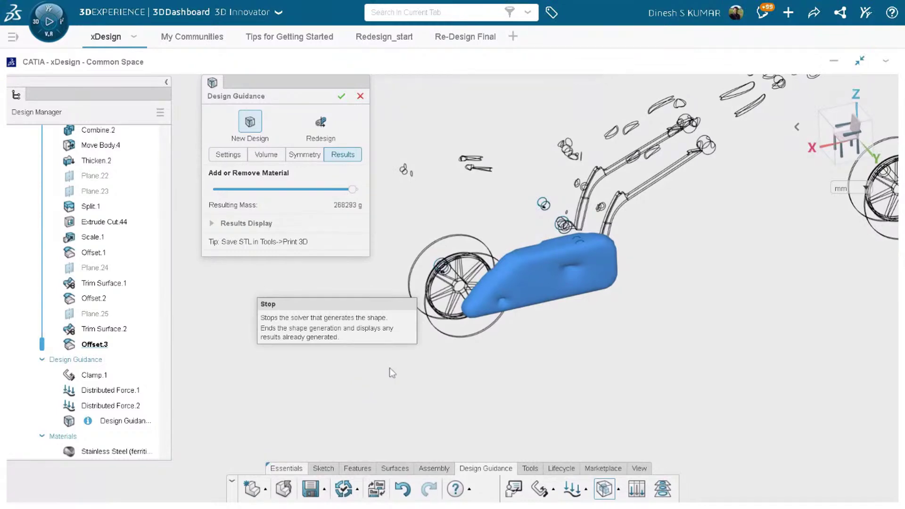
{"action": "middle_click_drag", "start_coordinate": [460, 394], "coordinate": [529, 401]}
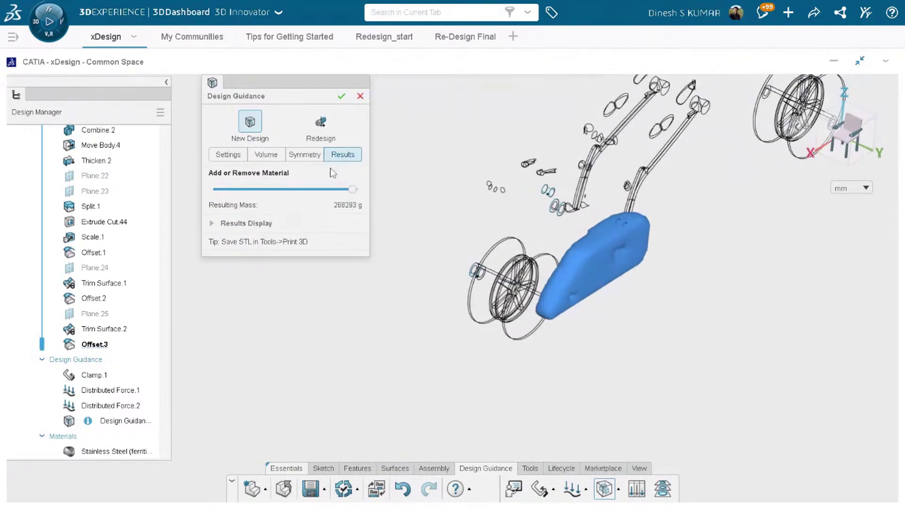
{"action": "mouse_move", "coordinate": [349, 190]}
{"action": "left_click_drag", "start_coordinate": [352, 190], "coordinate": [240, 190]}
{"action": "middle_click_drag", "start_coordinate": [491, 372], "coordinate": [395, 354]}
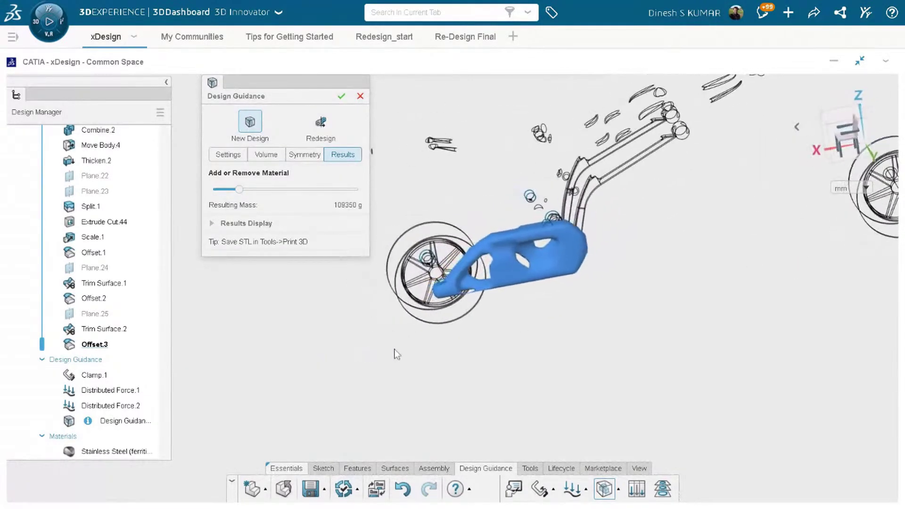
{"action": "left_click", "coordinate": [212, 224]}
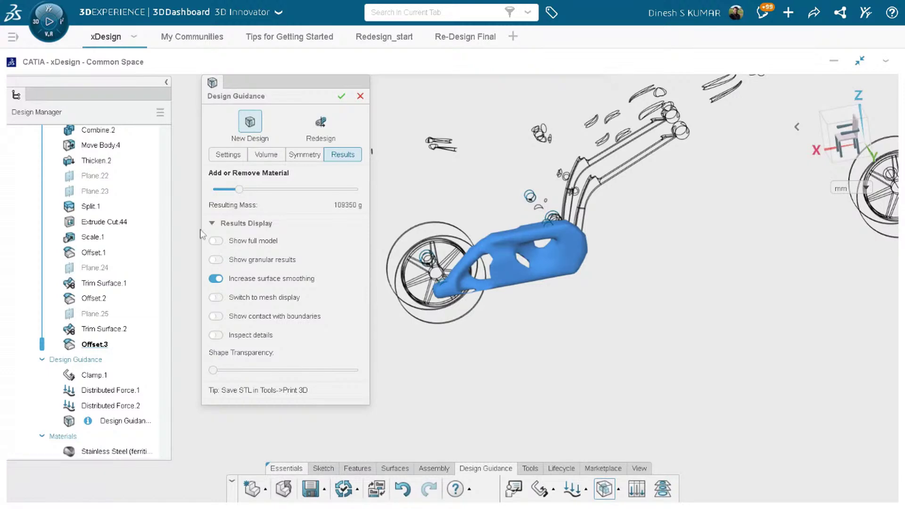
- Show the full generated swing arm, toggle the mesh display on and off, and accept the design
{"action": "left_click", "coordinate": [216, 241]}
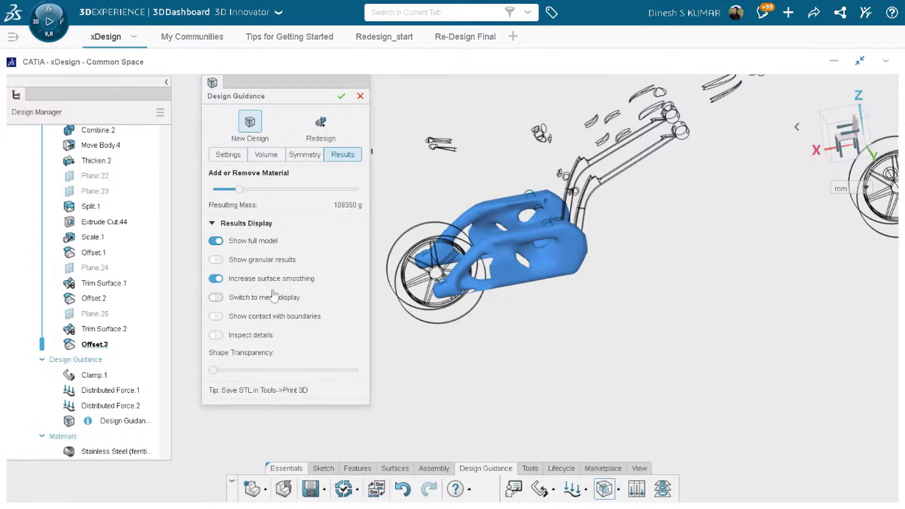
{"action": "left_click", "coordinate": [216, 297]}
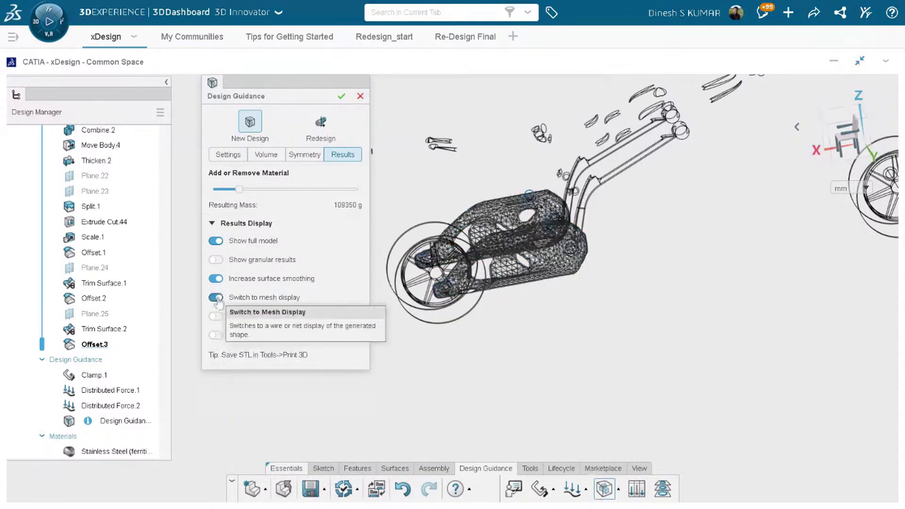
{"action": "left_click", "coordinate": [215, 297]}
{"action": "left_click", "coordinate": [342, 96]}
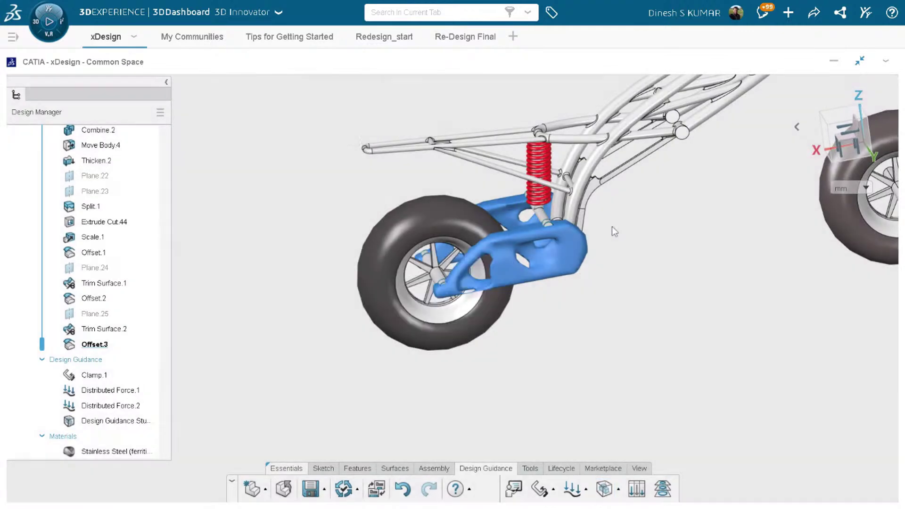
- View the suspension from the front, then switch to the Redesign_start document
{"action": "scroll", "coordinate": [601, 239], "scroll_direction": "down", "scroll_amount": 5}
{"action": "mouse_move", "coordinate": [529, 346]}
{"action": "middle_mouse_down"}
{"action": "mouse_move", "coordinate": [598, 329]}
{"action": "mouse_move", "coordinate": [704, 324]}
{"action": "mouse_move", "coordinate": [598, 347]}
{"action": "mouse_move", "coordinate": [560, 341]}
{"action": "mouse_move", "coordinate": [537, 355]}
{"action": "middle_mouse_up"}
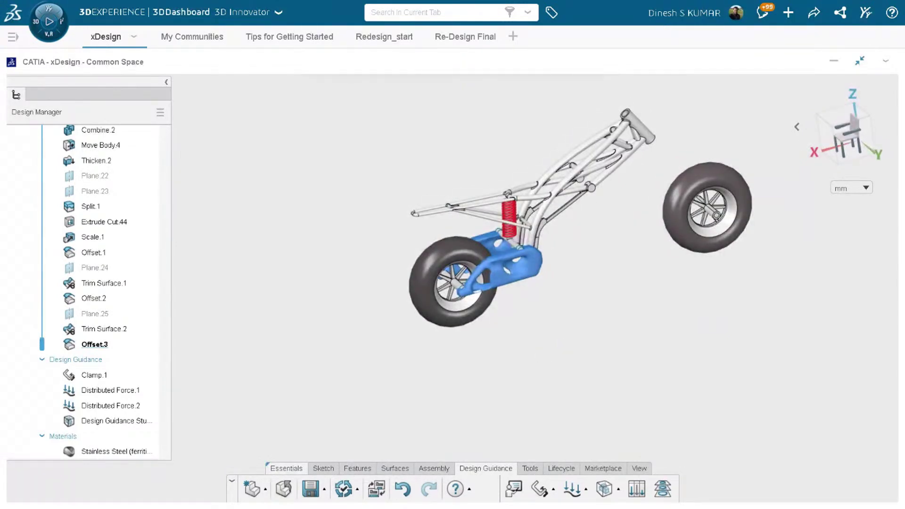
{"action": "left_click", "coordinate": [377, 37]}
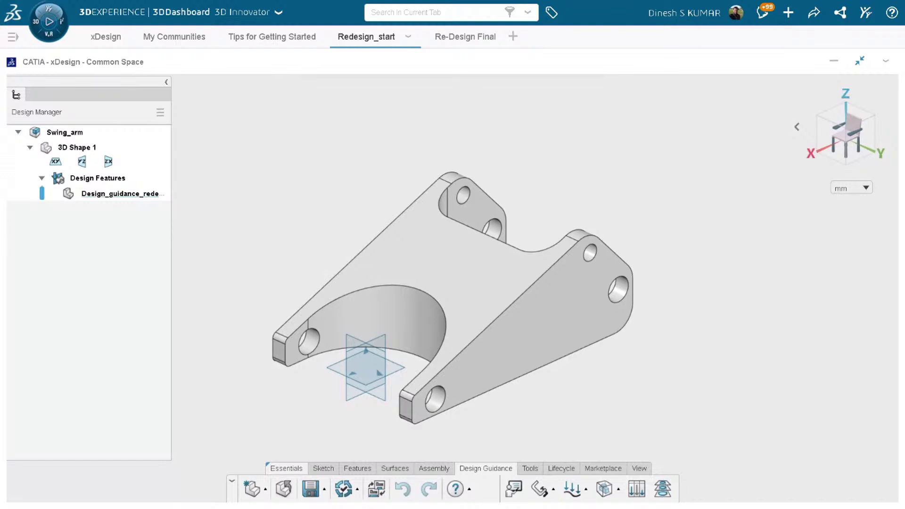
- Clamp the swing arm's right-side and upper mounting hole faces, then begin a distributed force
{"action": "left_click", "coordinate": [541, 492]}
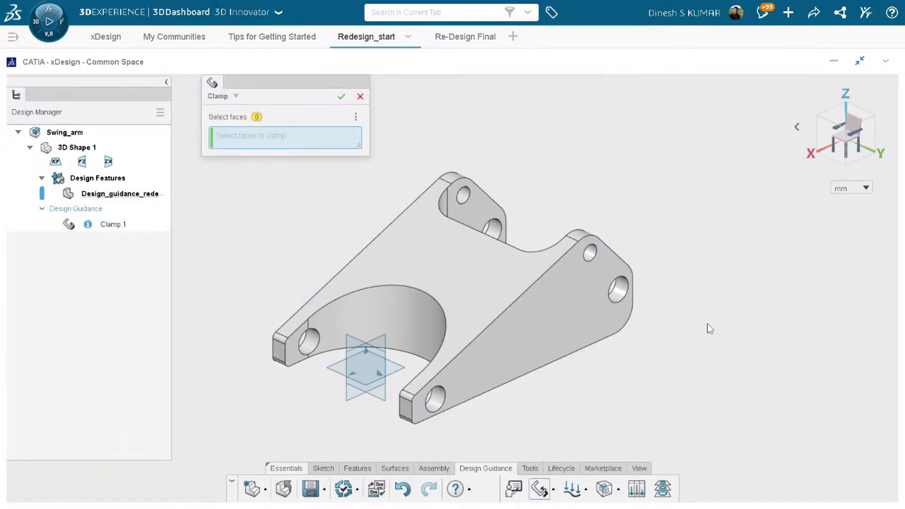
{"action": "scroll", "coordinate": [716, 330], "scroll_direction": "up", "scroll_amount": 3}
{"action": "left_click", "coordinate": [720, 288]}
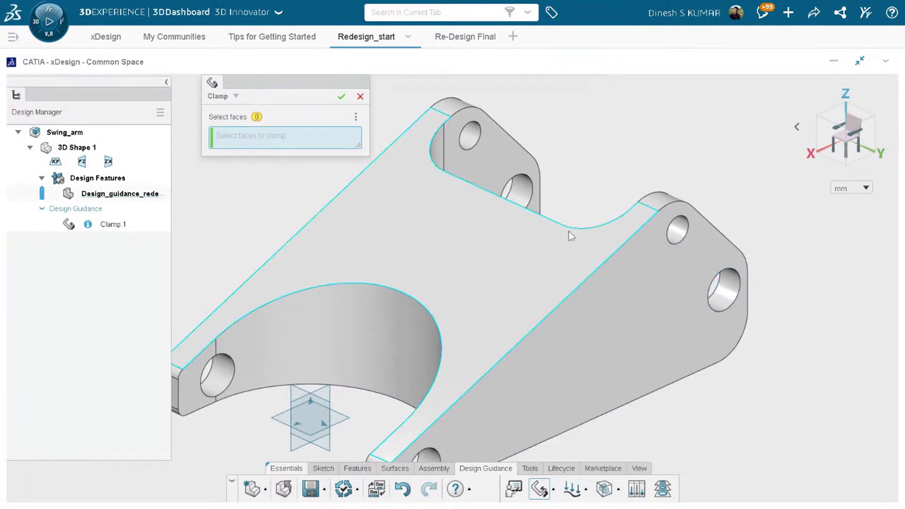
{"action": "left_click", "coordinate": [523, 197]}
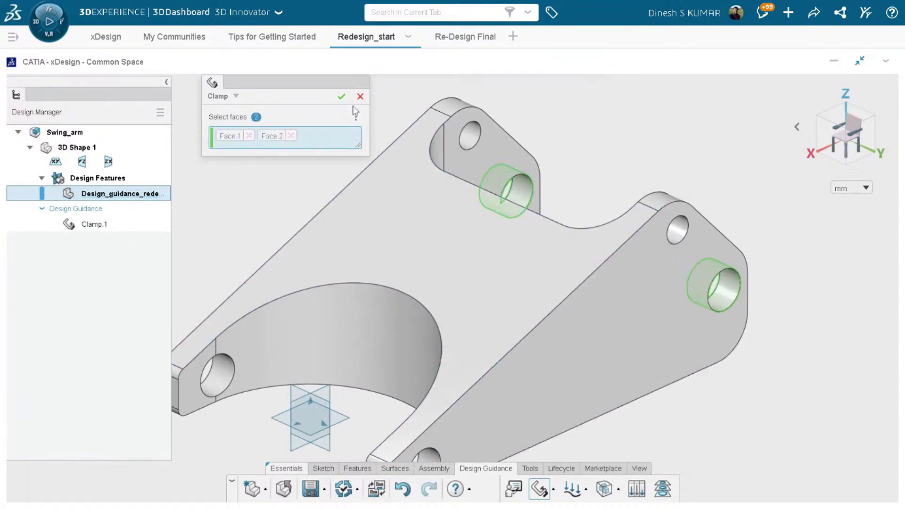
{"action": "left_click", "coordinate": [341, 97]}
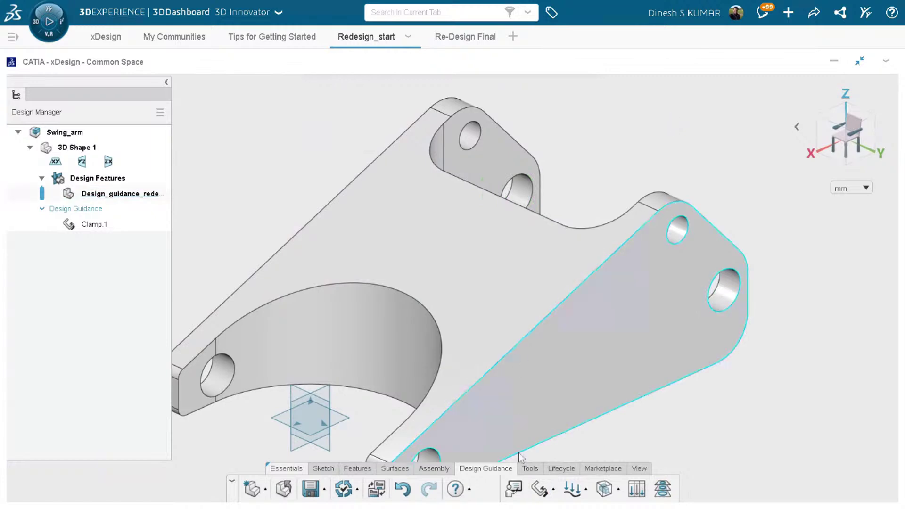
{"action": "left_click", "coordinate": [572, 490]}
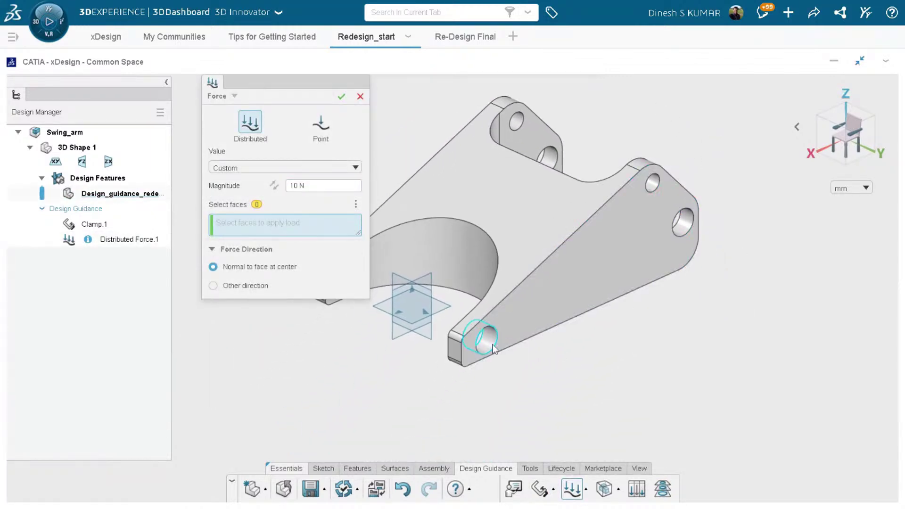
- Apply a 600 N distributed force to two hole faces of the swing arm
{"action": "left_click", "coordinate": [493, 347]}
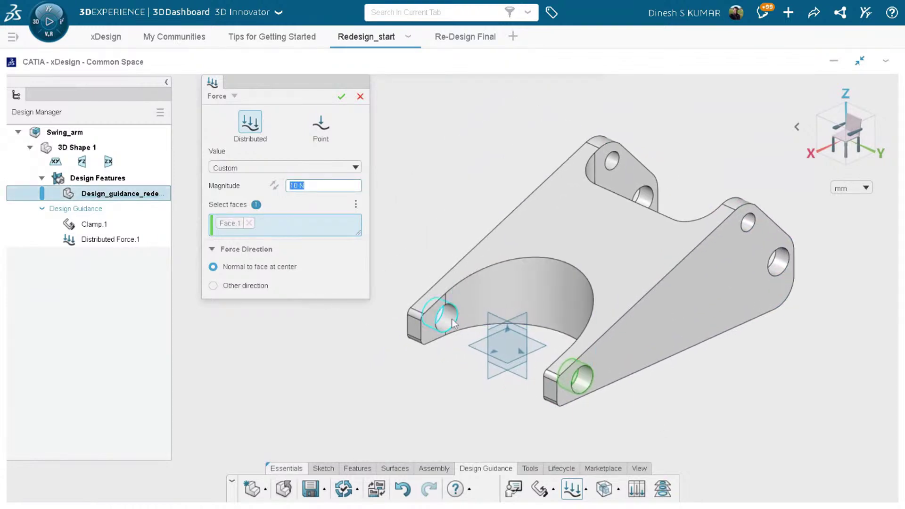
{"action": "left_click", "coordinate": [452, 319]}
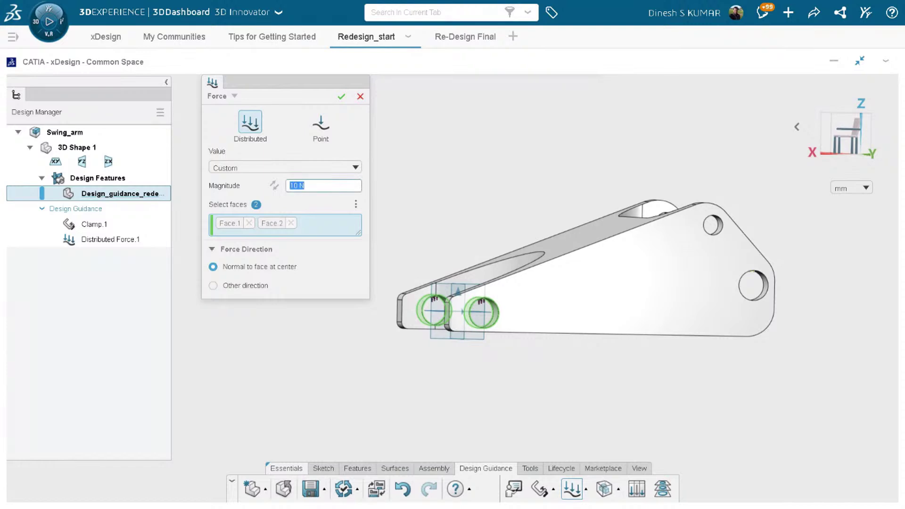
{"action": "type", "text": "600"}
{"action": "key", "text": "Return"}
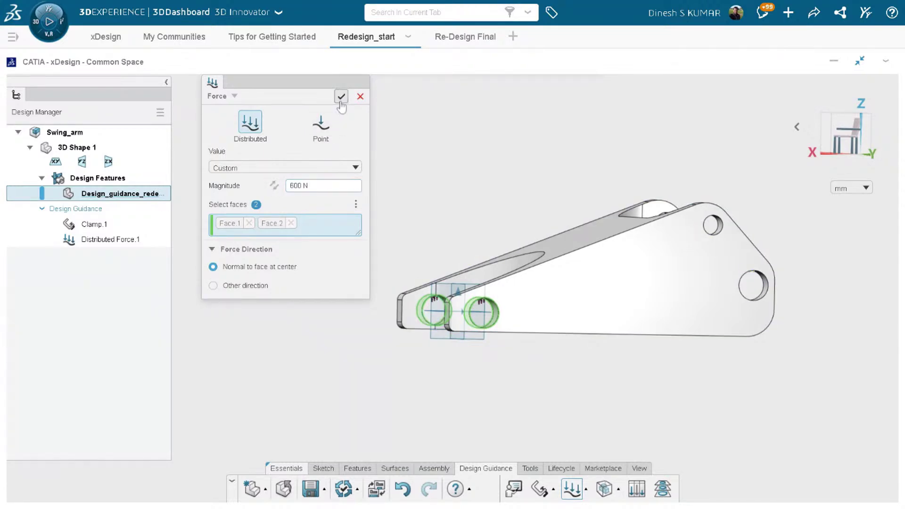
{"action": "left_click", "coordinate": [341, 99]}
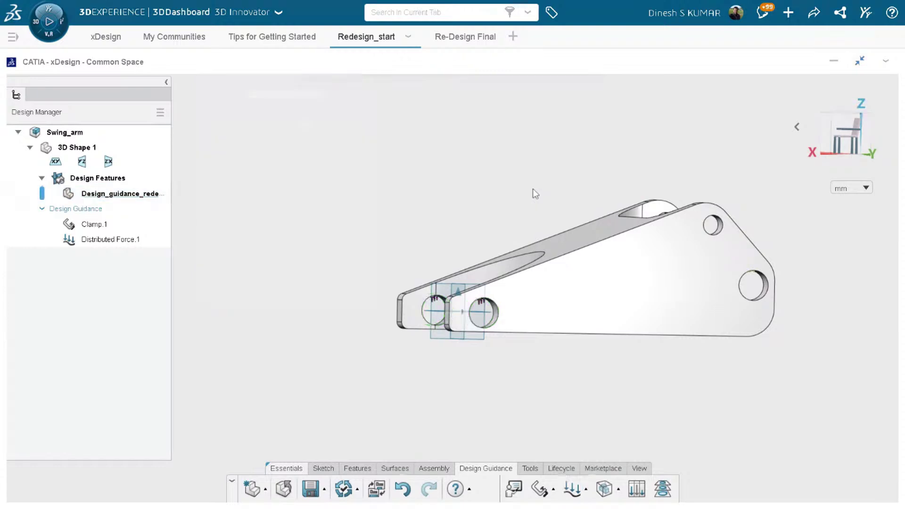
- Add a second 600 N distributed force on the two upper pivot hole faces
{"action": "left_click", "coordinate": [572, 489]}
{"action": "middle_click_drag", "start_coordinate": [589, 184], "coordinate": [574, 242]}
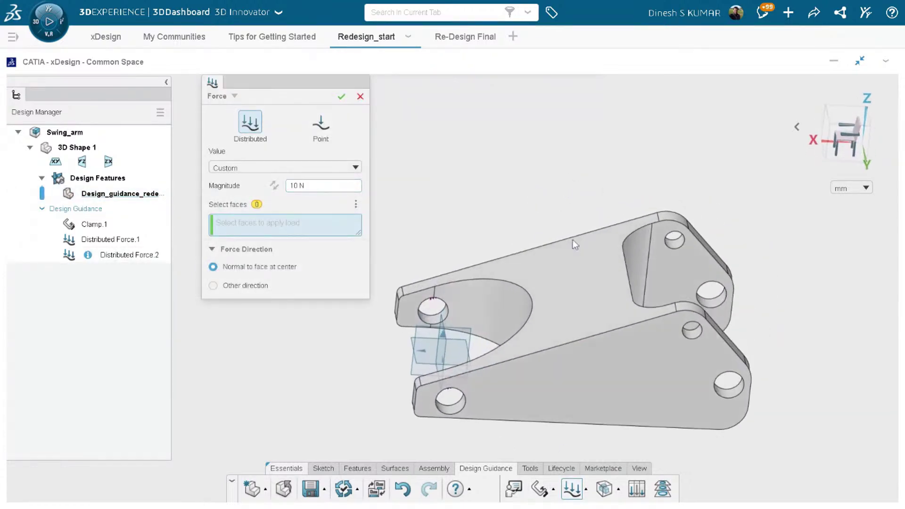
{"action": "left_click", "coordinate": [676, 242]}
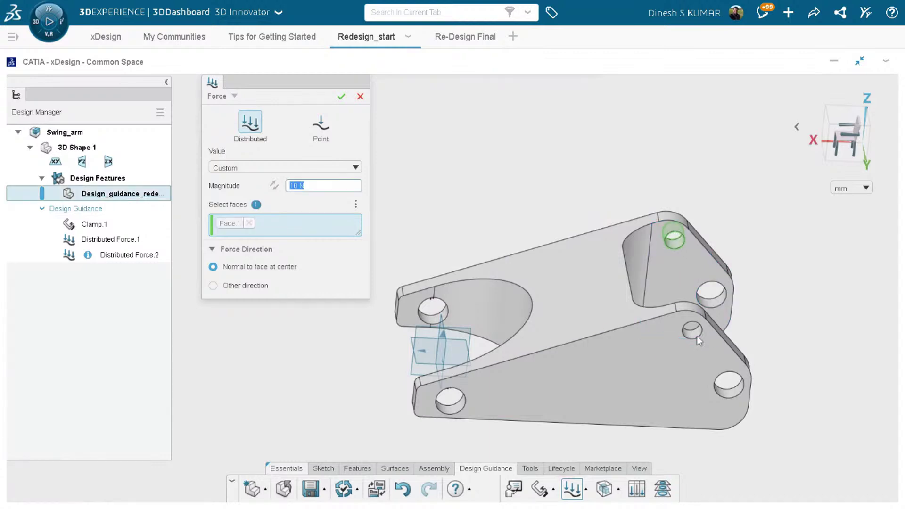
{"action": "left_click", "coordinate": [691, 329]}
{"action": "middle_click_drag", "start_coordinate": [757, 283], "coordinate": [755, 241]}
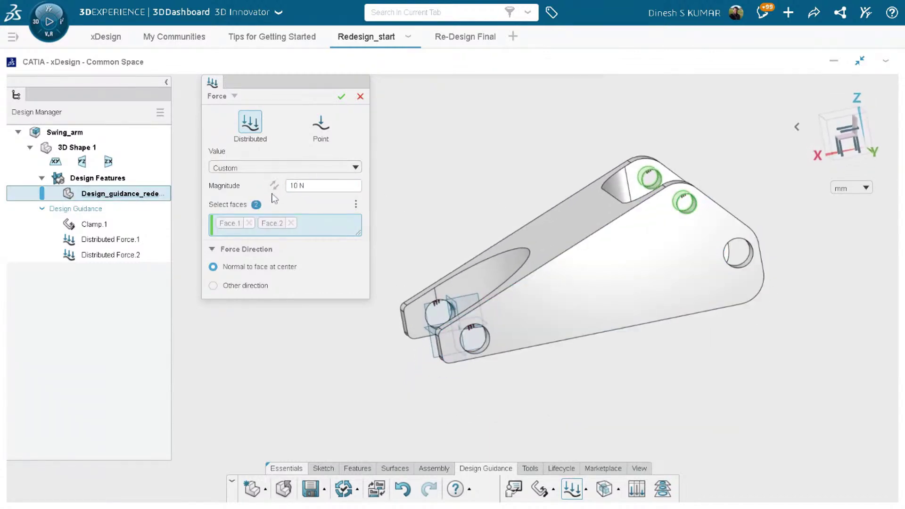
{"action": "double_click", "coordinate": [297, 185]}
{"action": "type", "text": "600"}
{"action": "key", "text": "Return"}
{"action": "scroll", "coordinate": [710, 137], "scroll_direction": "up", "scroll_amount": 5}
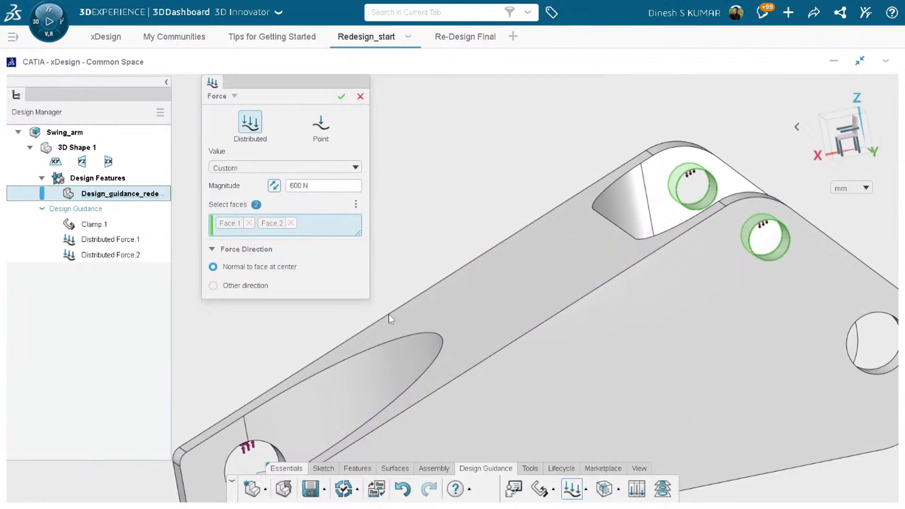
{"action": "left_click", "coordinate": [341, 97]}
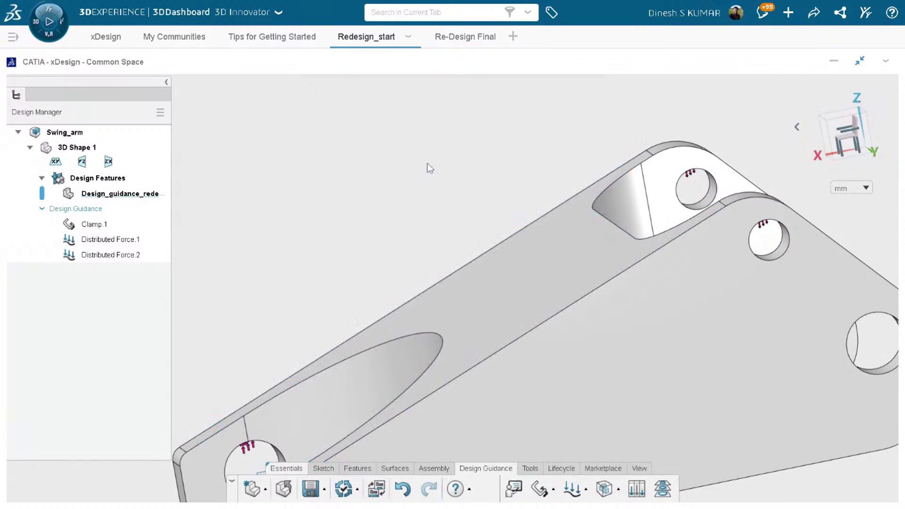
- Pan the swing arm left and bring up the Load Case Manager
{"action": "scroll", "coordinate": [433, 206], "scroll_direction": "down", "scroll_amount": 5}
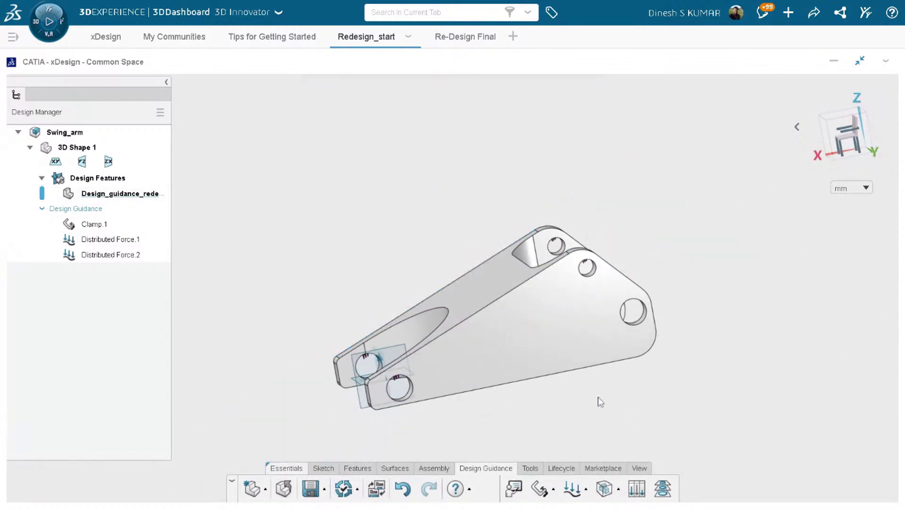
{"action": "middle_click_drag", "start_coordinate": [598, 400], "coordinate": [477, 377]}
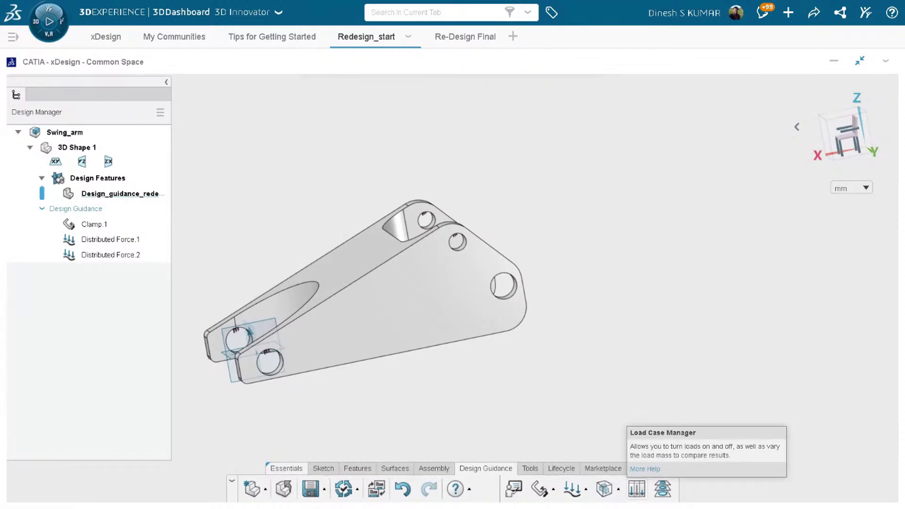
{"action": "left_click", "coordinate": [636, 489]}
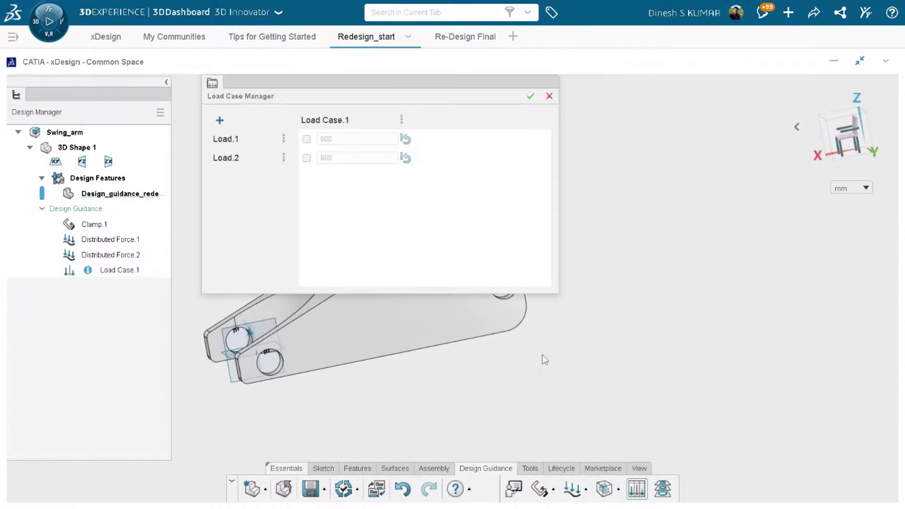
- Define Load Case.1 with Load.1, Load Case.2 with Load.2, and Load Case.3 with both
{"action": "middle_click_drag", "start_coordinate": [544, 359], "coordinate": [827, 318]}
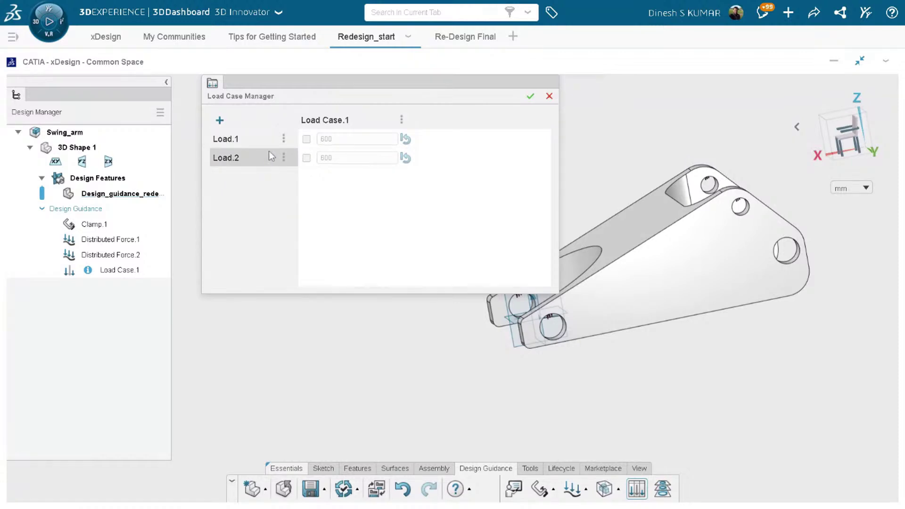
{"action": "left_click", "coordinate": [307, 139]}
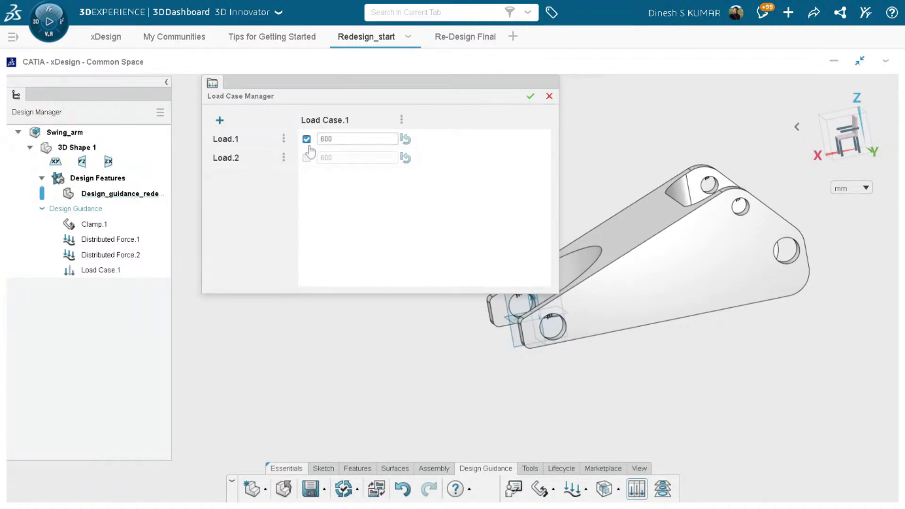
{"action": "left_click", "coordinate": [219, 120]}
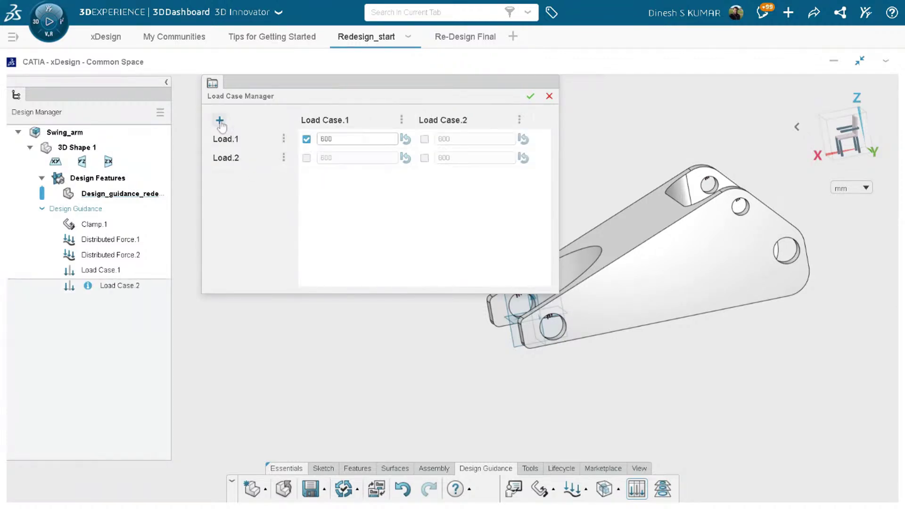
{"action": "left_click", "coordinate": [425, 158]}
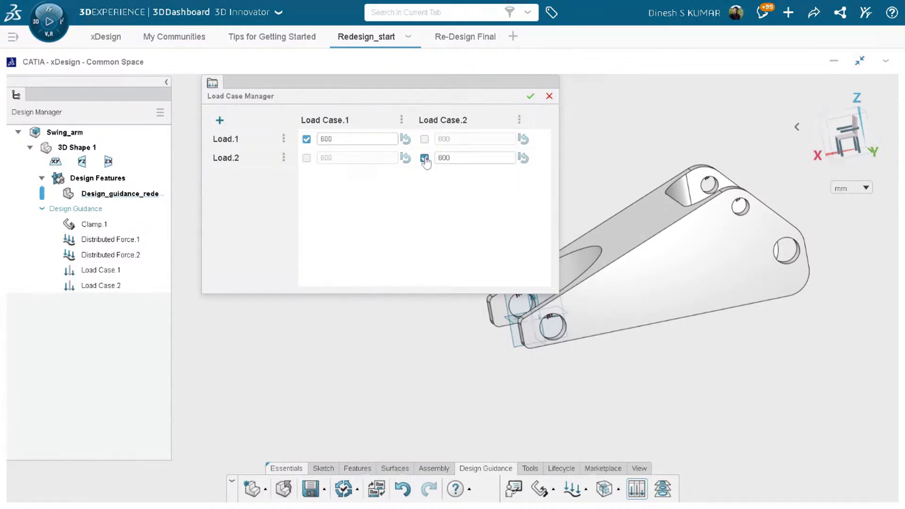
{"action": "left_click", "coordinate": [219, 120]}
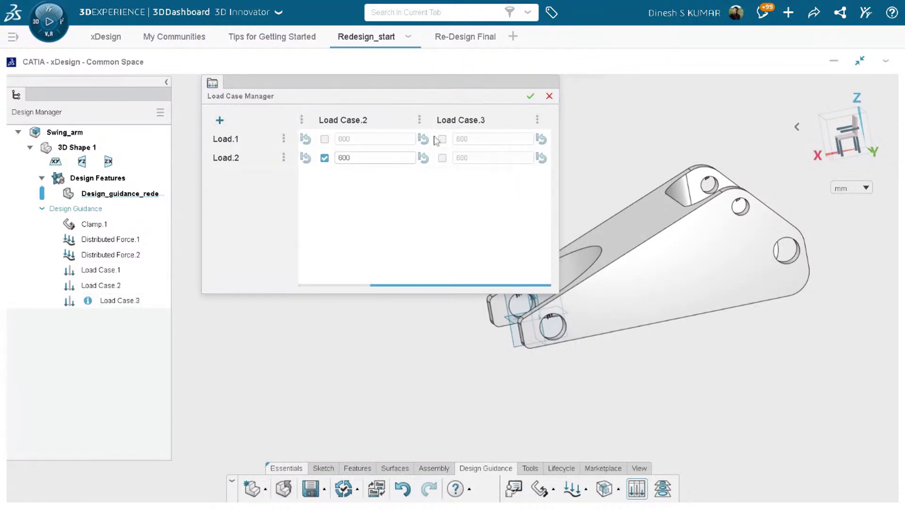
{"action": "left_click", "coordinate": [441, 139]}
{"action": "left_click", "coordinate": [442, 159]}
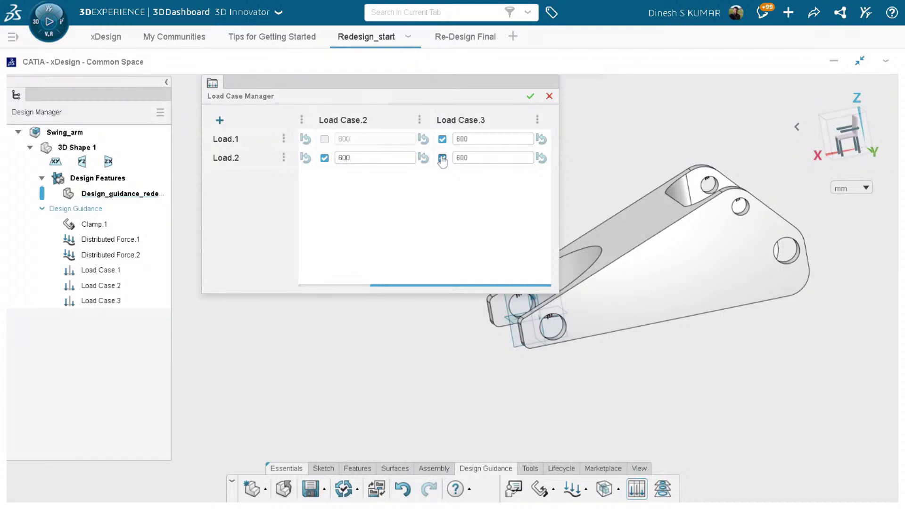
{"action": "left_click", "coordinate": [530, 97]}
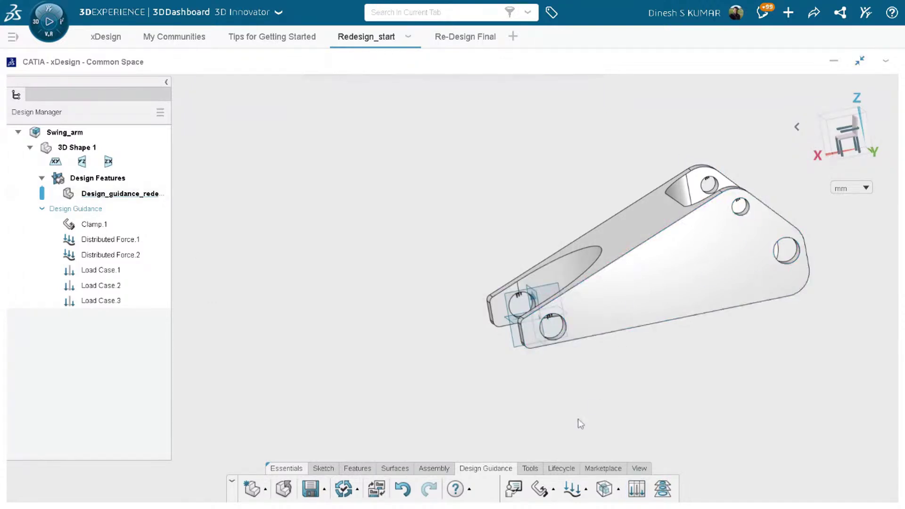
- Start a Redesign study on the swing arm body using only Load Case 3
{"action": "left_click", "coordinate": [618, 490]}
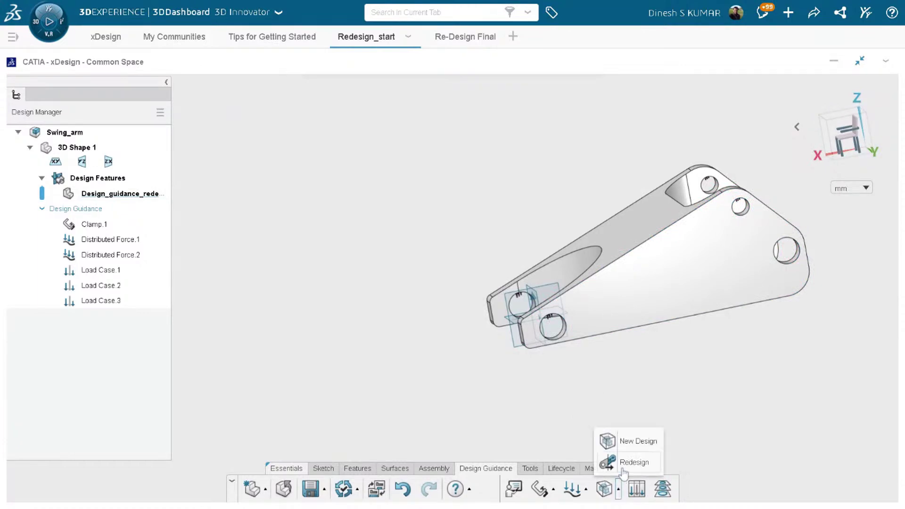
{"action": "left_click", "coordinate": [629, 460]}
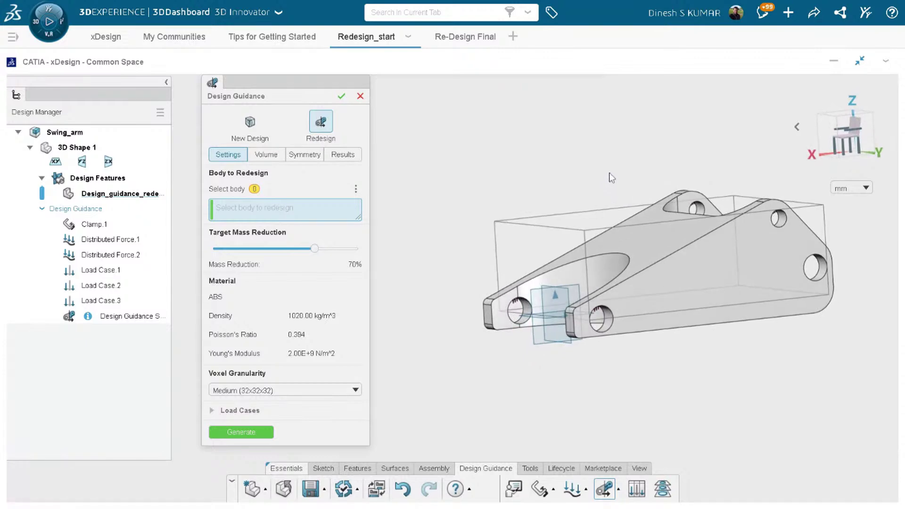
{"action": "middle_click_drag", "start_coordinate": [554, 188], "coordinate": [536, 180]}
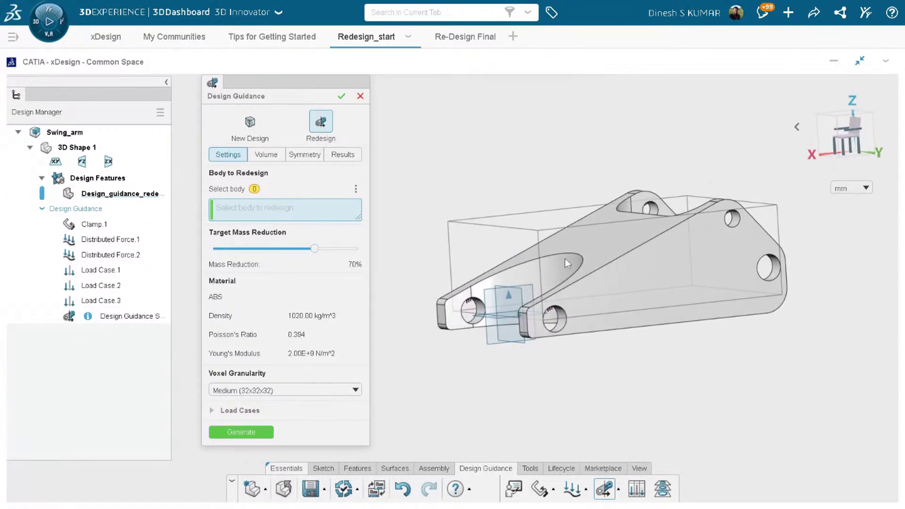
{"action": "left_click", "coordinate": [628, 272]}
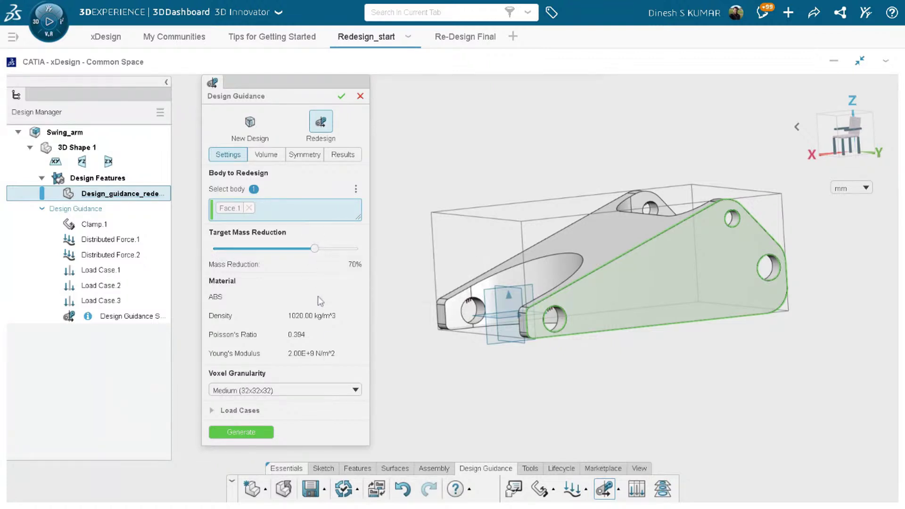
{"action": "left_click", "coordinate": [212, 411]}
{"action": "scroll", "coordinate": [276, 331], "scroll_direction": "down", "scroll_amount": 1}
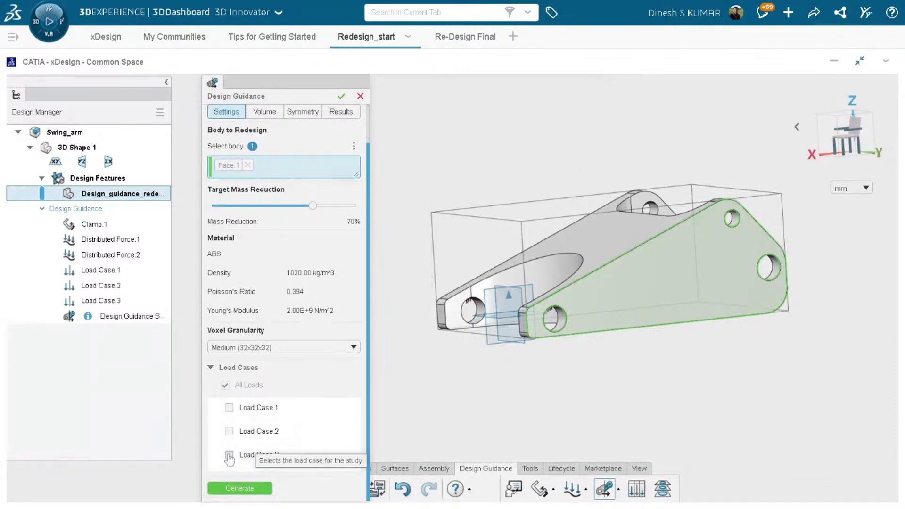
{"action": "left_click", "coordinate": [229, 456]}
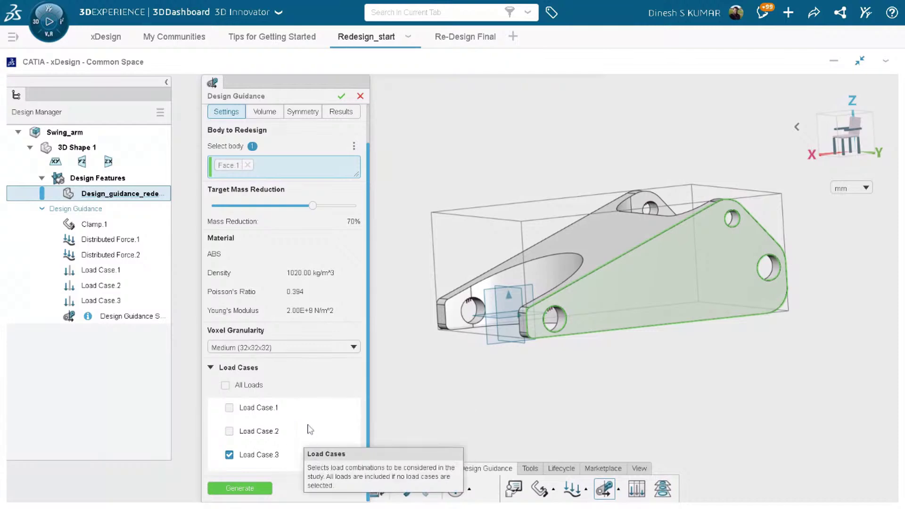
{"action": "left_click", "coordinate": [265, 113]}
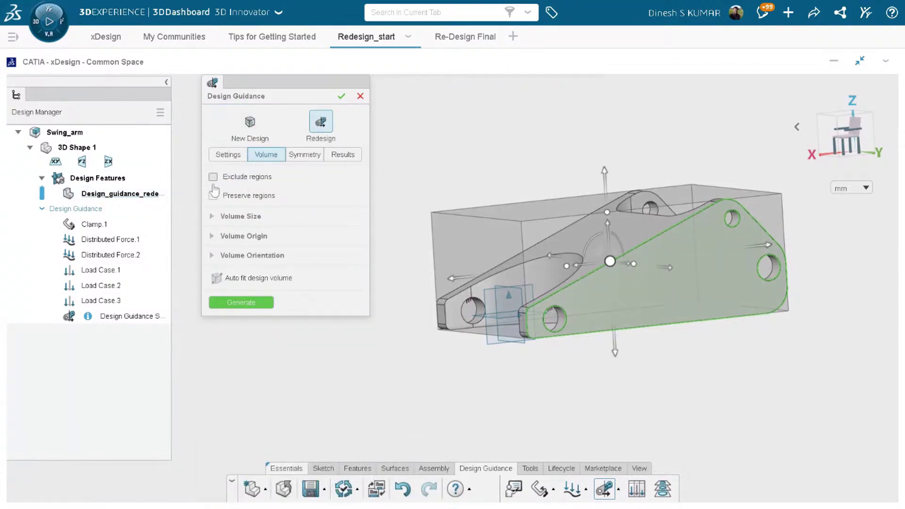
- Make the redesign symmetric about the Y-axis with flipped direction and generate it
{"action": "left_click", "coordinate": [304, 159]}
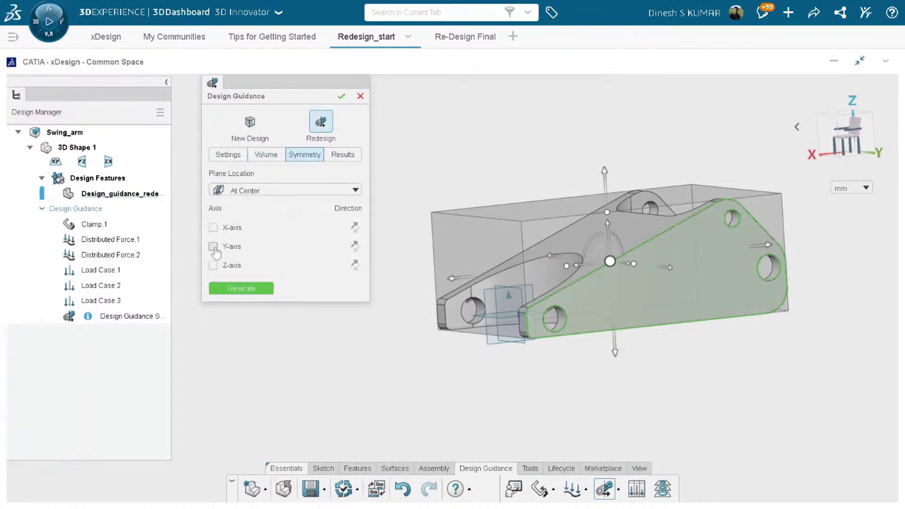
{"action": "left_click", "coordinate": [214, 247]}
{"action": "left_click", "coordinate": [355, 246]}
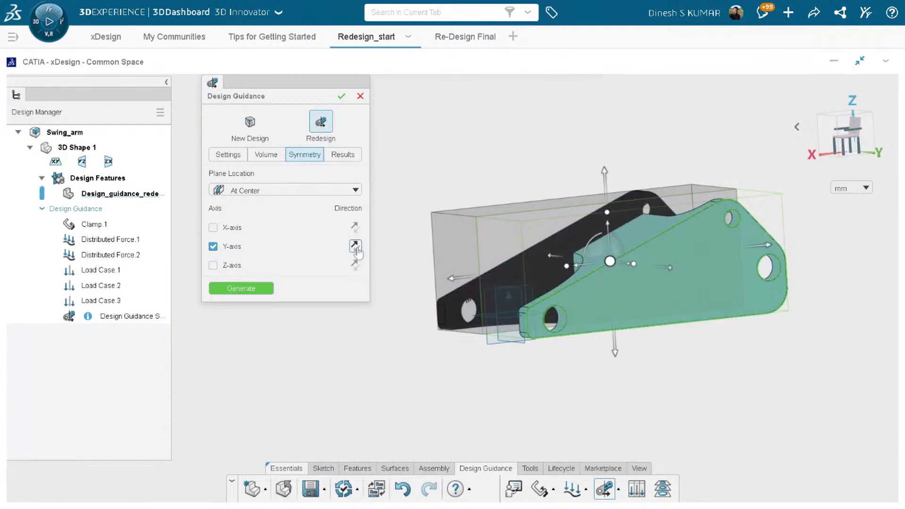
{"action": "left_click", "coordinate": [251, 291]}
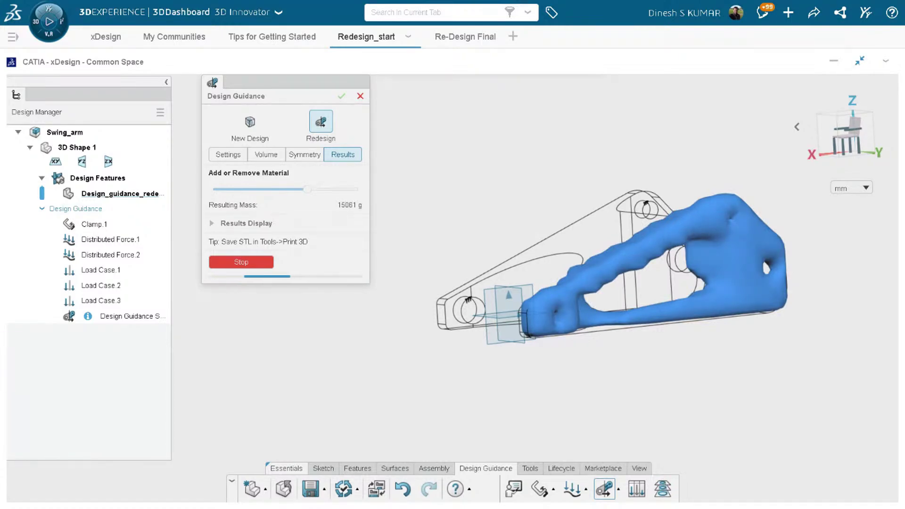
{"action": "middle_click_drag", "start_coordinate": [566, 184], "coordinate": [542, 187]}
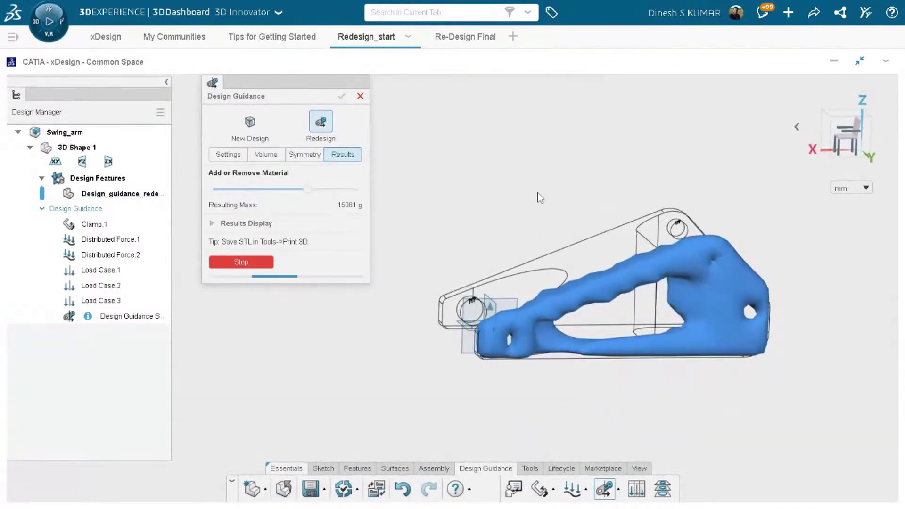
{"action": "left_click", "coordinate": [454, 40]}
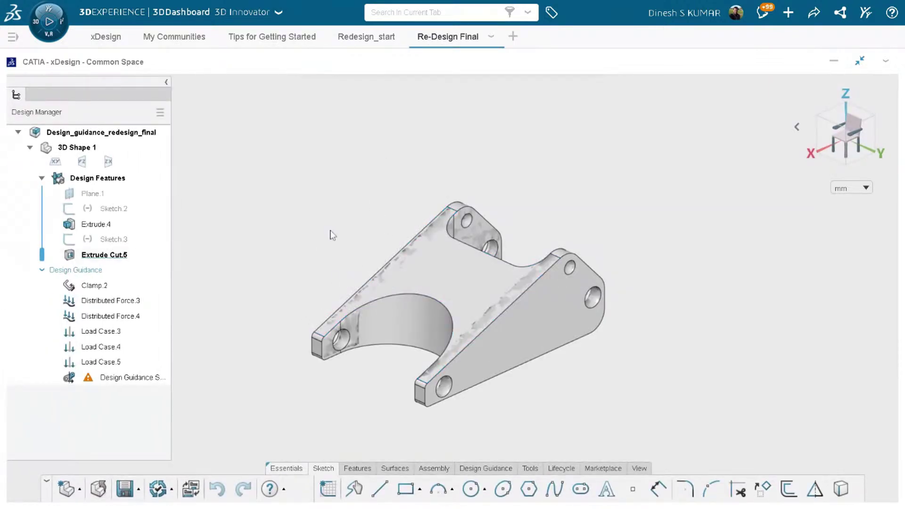
- Hide the Extrude.4 body and orbit the two brackets to a new viewpoint
{"action": "left_click", "coordinate": [100, 225]}
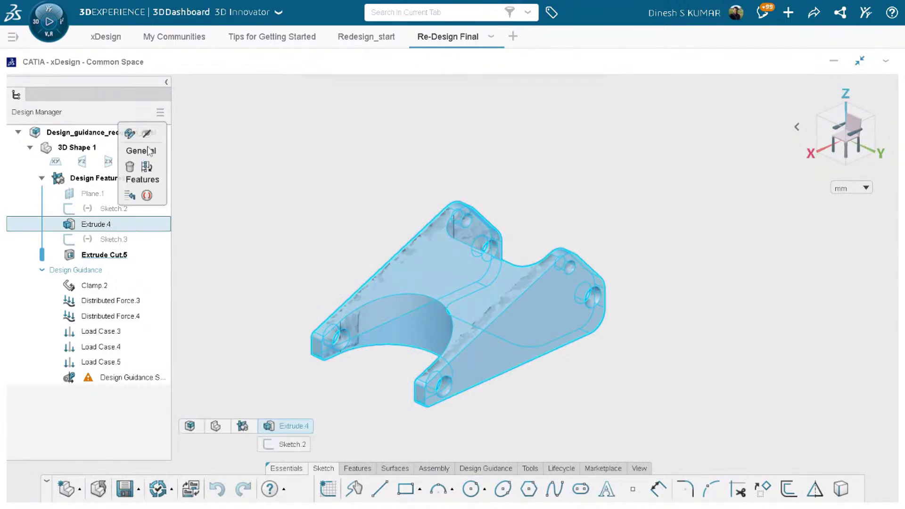
{"action": "left_click", "coordinate": [147, 133]}
{"action": "left_click", "coordinate": [685, 348]}
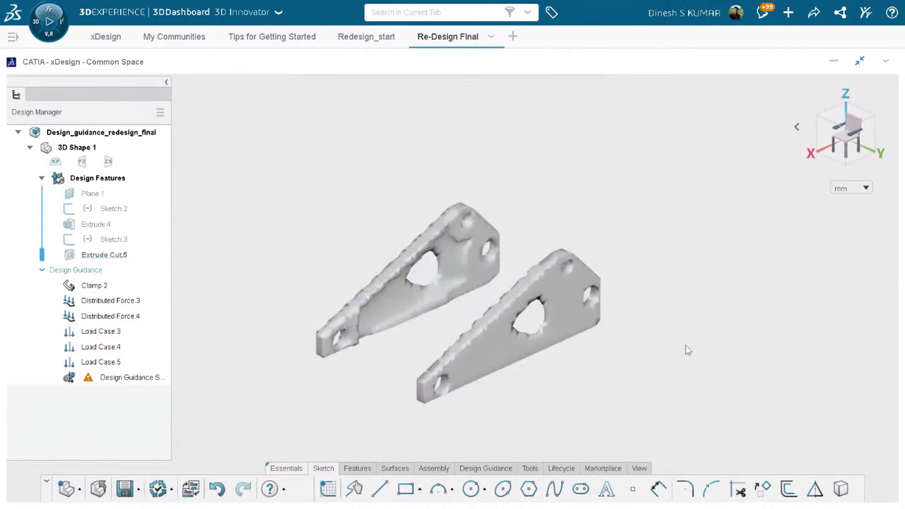
{"action": "middle_click_drag", "start_coordinate": [589, 398], "coordinate": [538, 404]}
- Return to the Re-Design Final design, rotate the bracket, and show the Design Guidance tools
{"action": "left_click", "coordinate": [105, 36]}
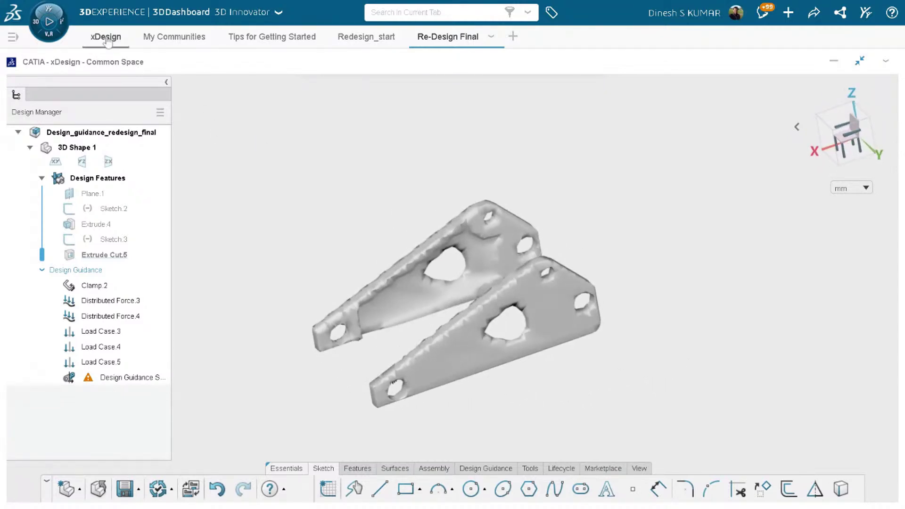
{"action": "scroll", "coordinate": [542, 316], "scroll_direction": "up", "scroll_amount": 3}
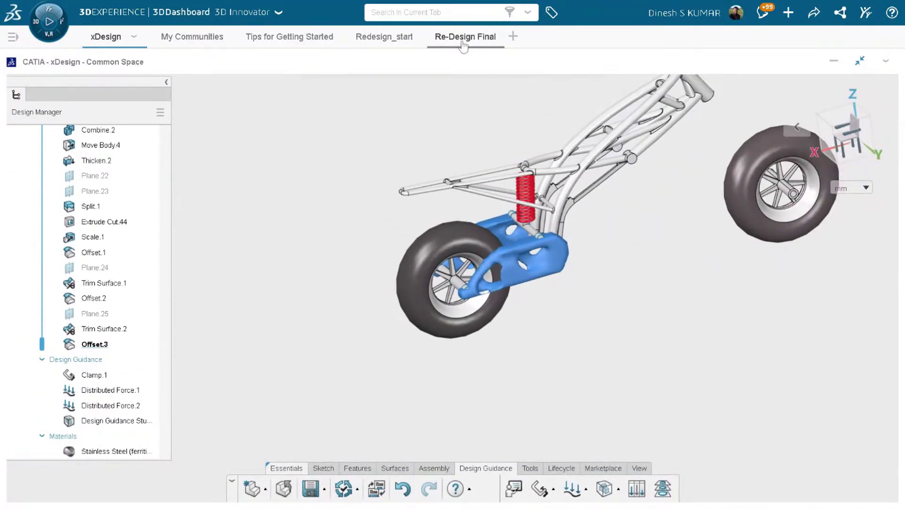
{"action": "left_click", "coordinate": [464, 39]}
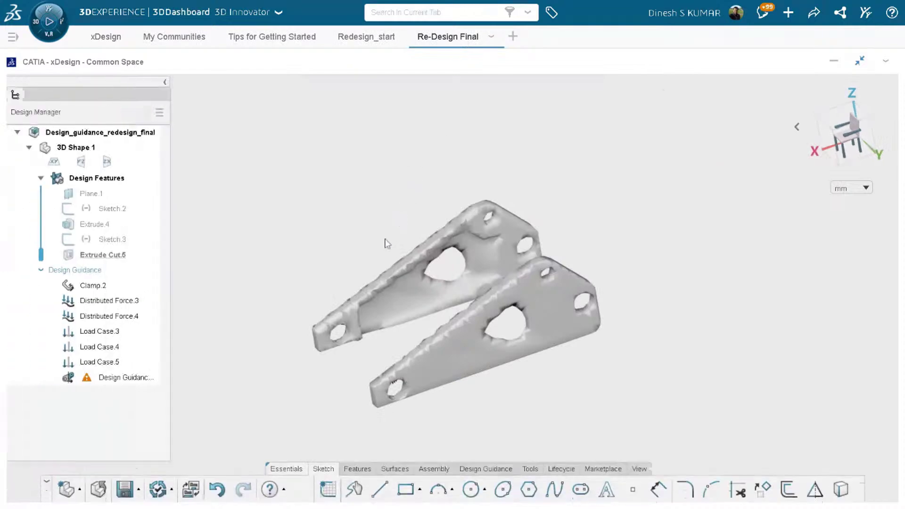
{"action": "middle_click_drag", "start_coordinate": [315, 265], "coordinate": [340, 247]}
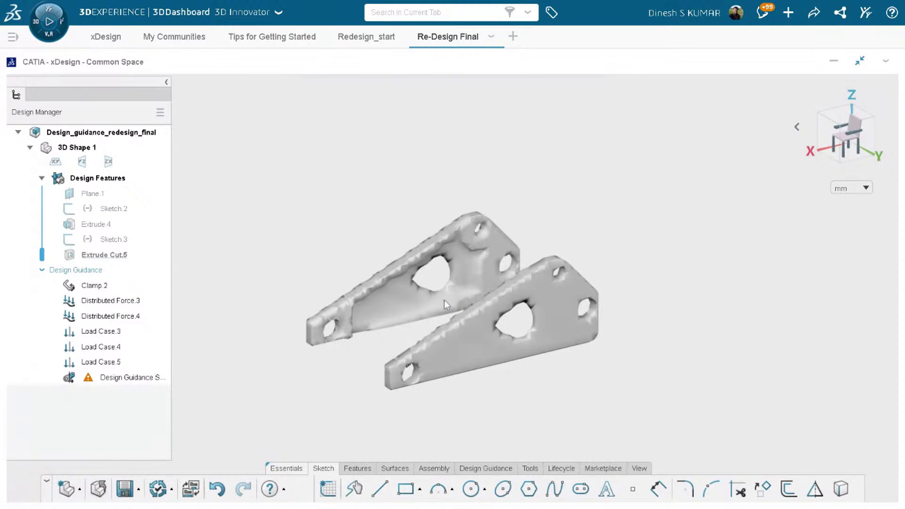
{"action": "left_click", "coordinate": [505, 471]}
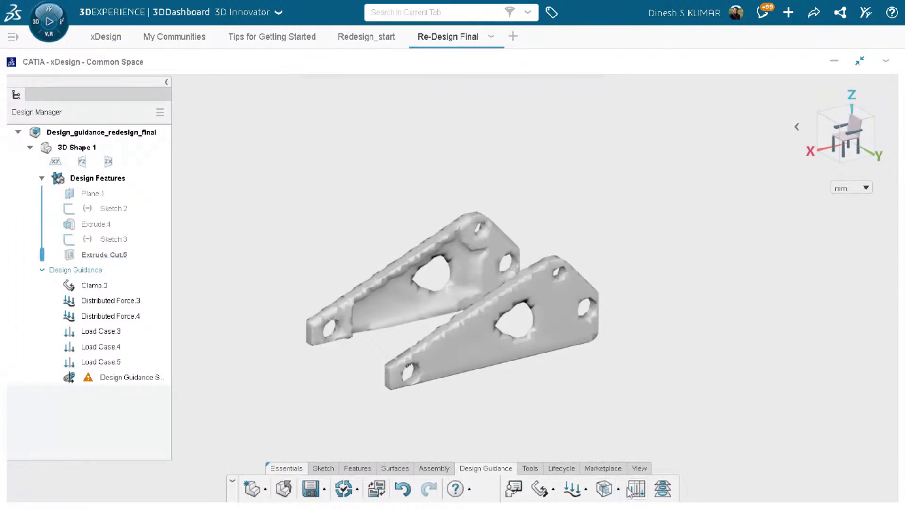
- Start Create Profiles and, after previewing rectangle and polyline shapes, choose Slot profiles
{"action": "left_click", "coordinate": [662, 490]}
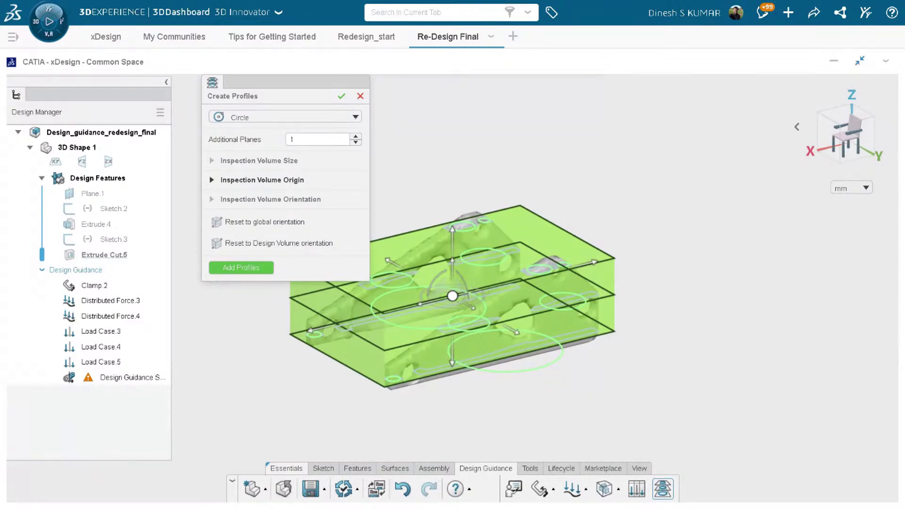
{"action": "left_click", "coordinate": [344, 120]}
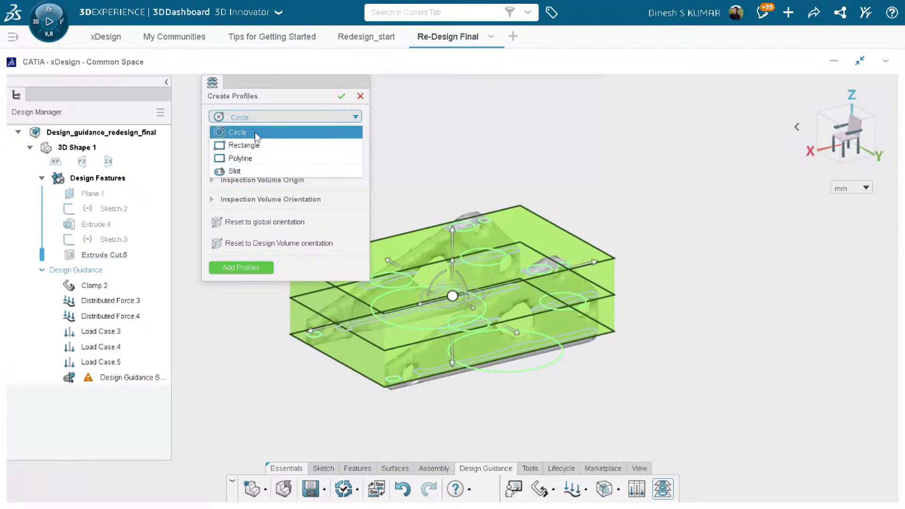
{"action": "left_click", "coordinate": [263, 145]}
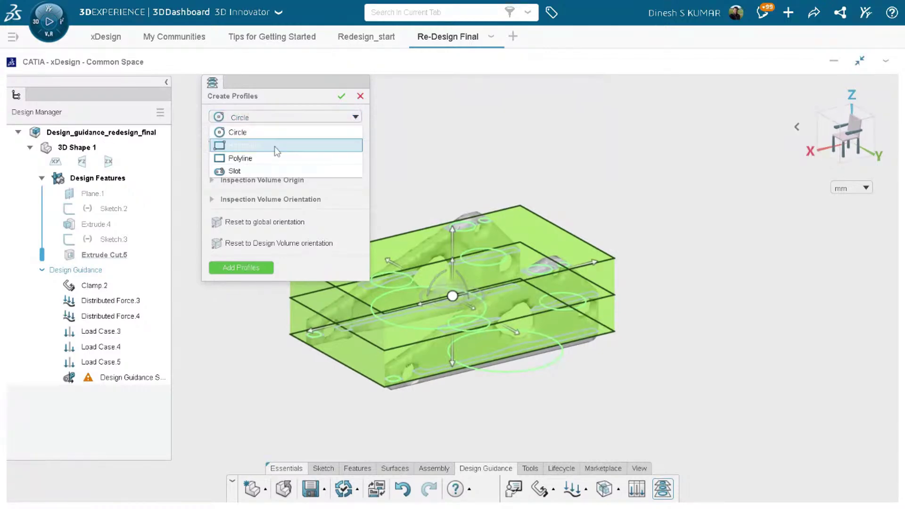
{"action": "left_click", "coordinate": [355, 119]}
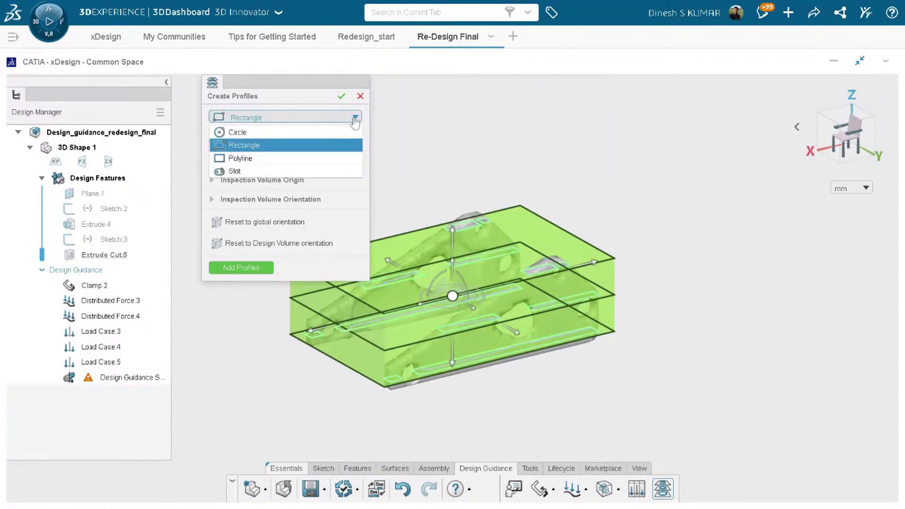
{"action": "left_click", "coordinate": [329, 158]}
{"action": "left_click", "coordinate": [355, 117]}
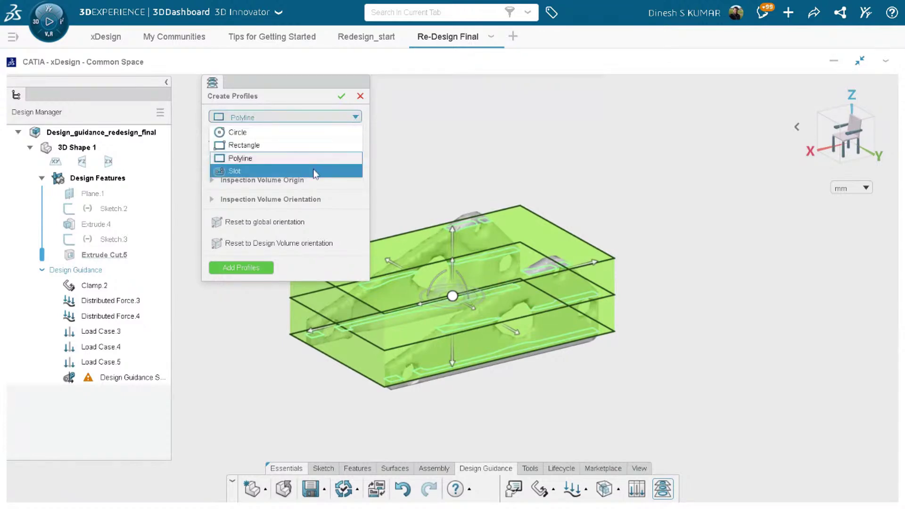
{"action": "left_click", "coordinate": [311, 170]}
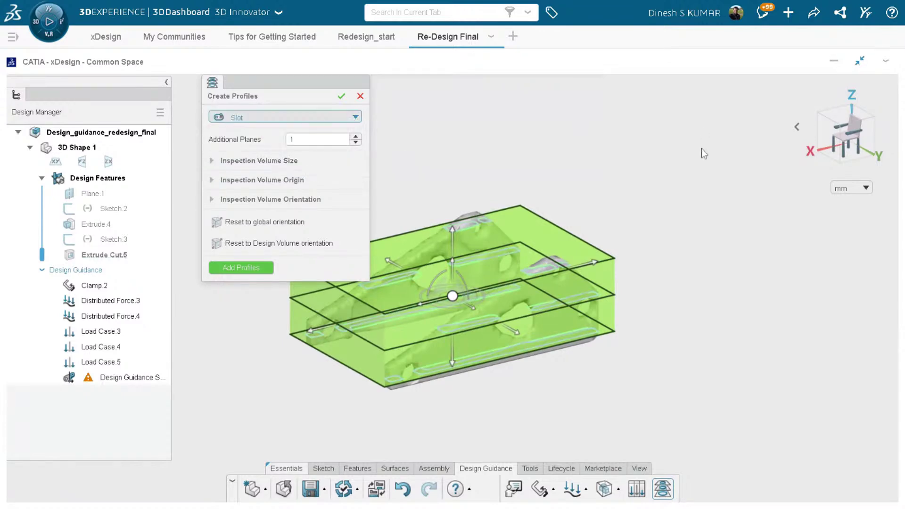
- Set Additional Planes back to 1 and add the slot profile sketches Sketch.4 to Sketch.6
{"action": "left_click", "coordinate": [356, 136]}
{"action": "left_click", "coordinate": [356, 136]}
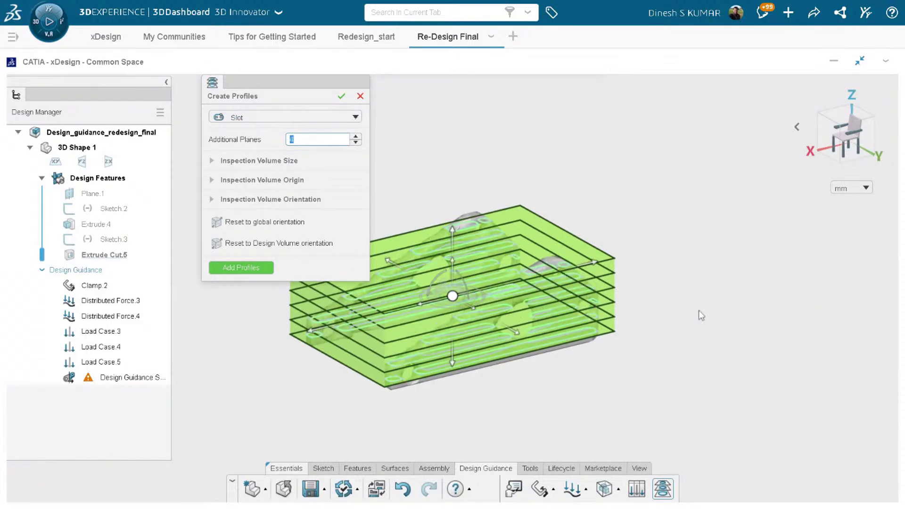
{"action": "middle_click_drag", "start_coordinate": [674, 311], "coordinate": [617, 368]}
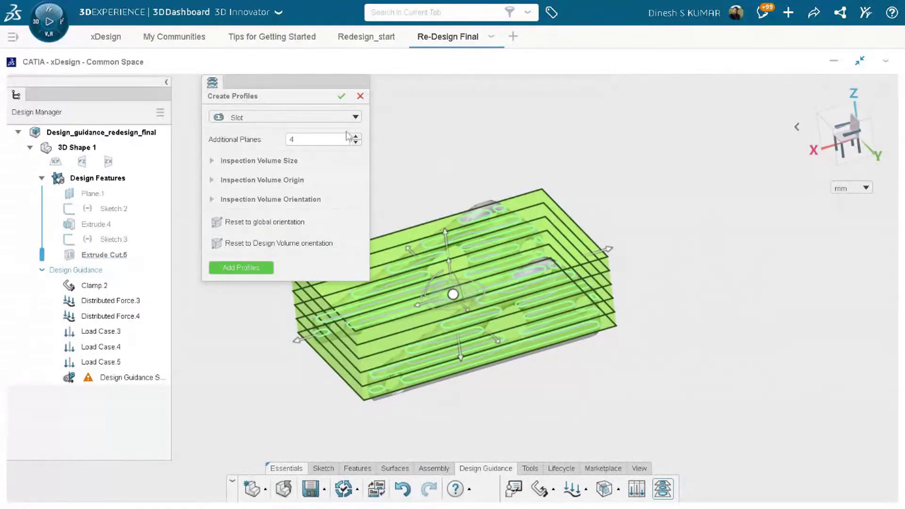
{"action": "left_click", "coordinate": [355, 142]}
{"action": "left_click", "coordinate": [355, 142]}
{"action": "left_click", "coordinate": [355, 142]}
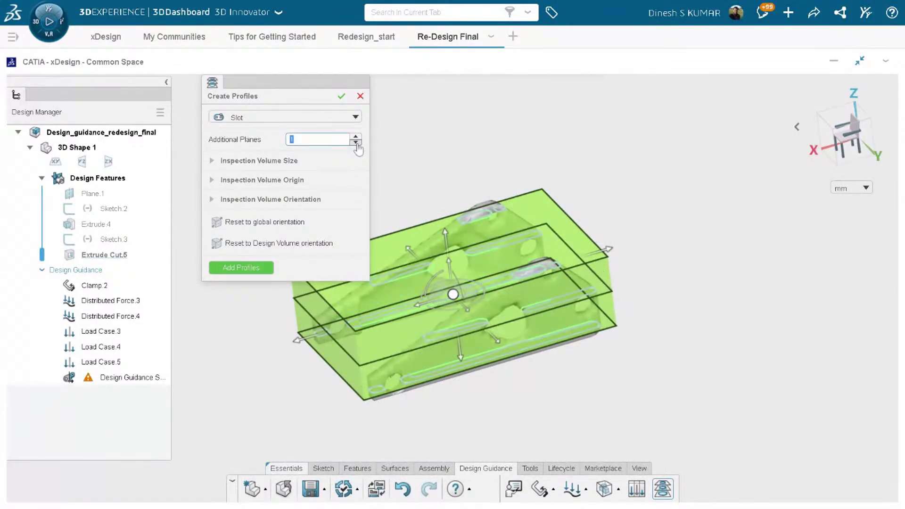
{"action": "left_click", "coordinate": [249, 269]}
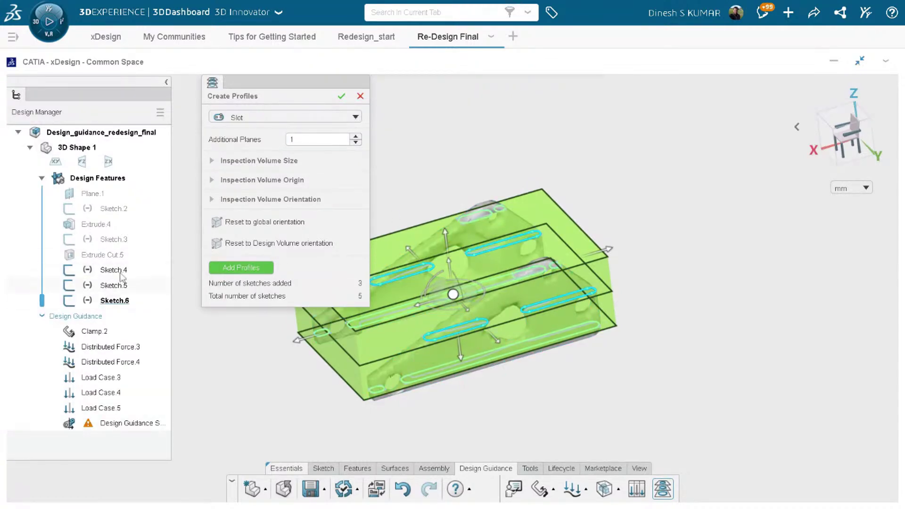
{"action": "left_click", "coordinate": [341, 97]}
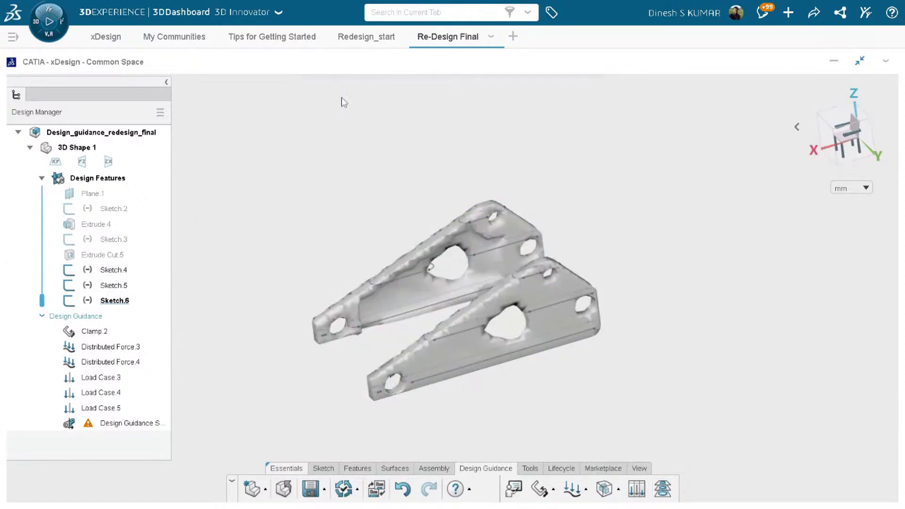
- Highlight Sketch.4 and Sketch.6 slot profiles on the bracket, then return to Redesign_start
{"action": "left_click", "coordinate": [120, 271]}
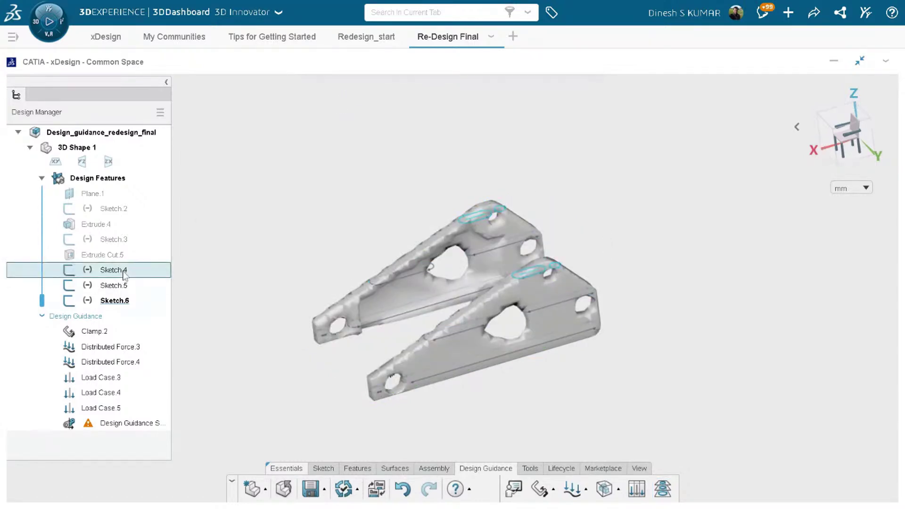
{"action": "left_click", "coordinate": [115, 300]}
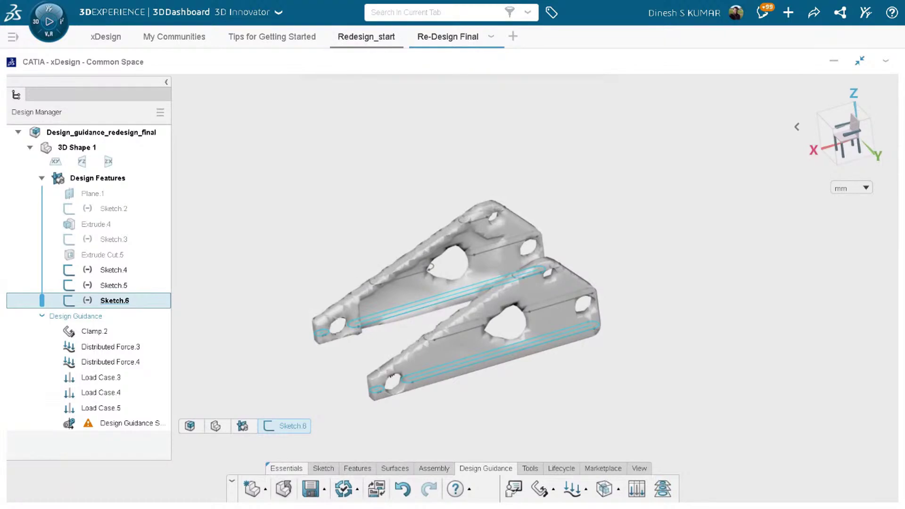
{"action": "left_click", "coordinate": [368, 38]}
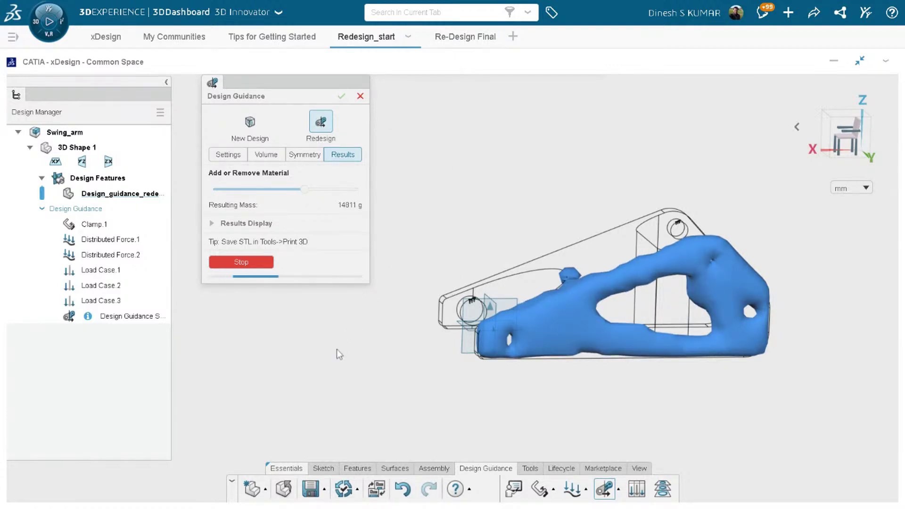
{"action": "middle_click_drag", "start_coordinate": [341, 373], "coordinate": [822, 268]}
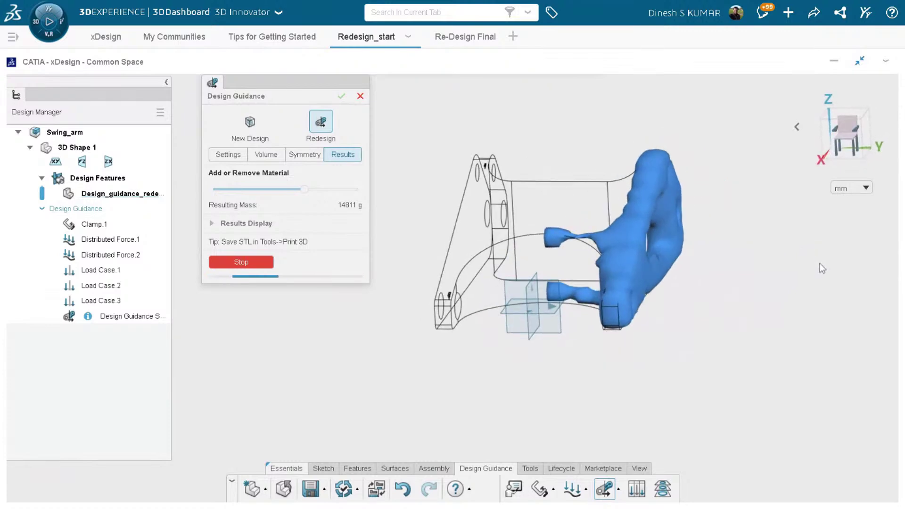
{"action": "middle_click_drag", "start_coordinate": [541, 353], "coordinate": [535, 432]}
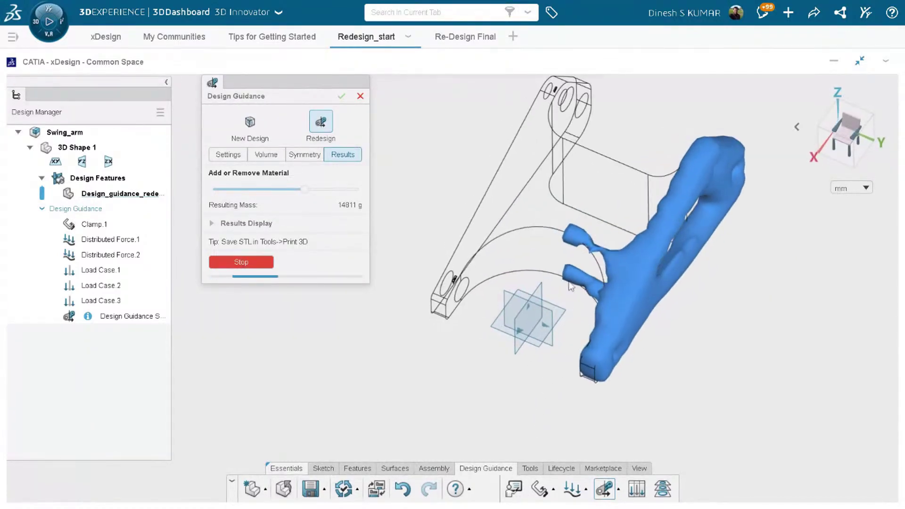
{"action": "middle_click_drag", "start_coordinate": [570, 285], "coordinate": [556, 355]}
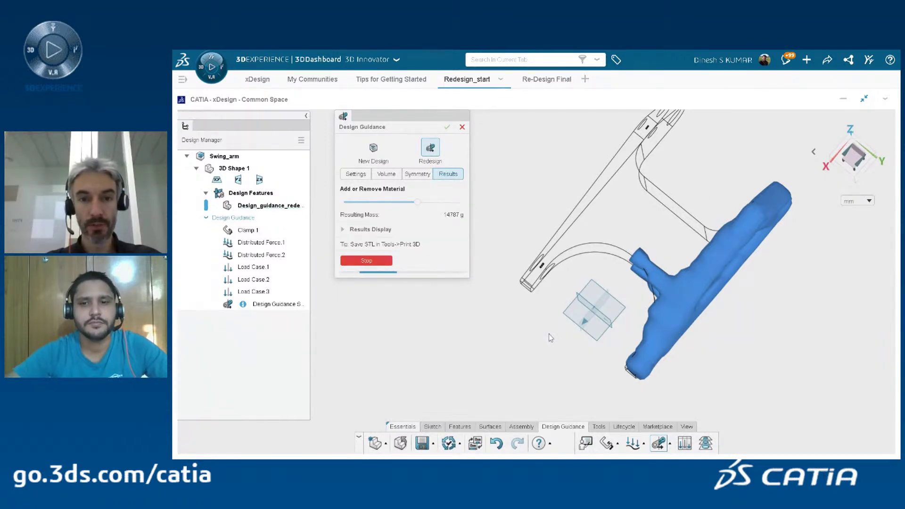
- Show the full swing arm redesign result and slide Add or Remove Material up to thicken it
{"action": "middle_click_drag", "start_coordinate": [545, 338], "coordinate": [575, 218]}
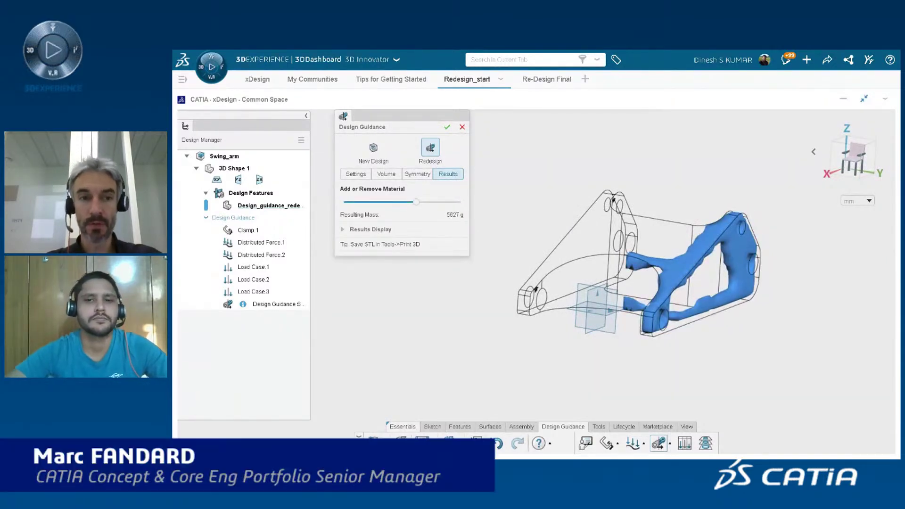
{"action": "left_click", "coordinate": [343, 230]}
{"action": "left_click", "coordinate": [347, 244]}
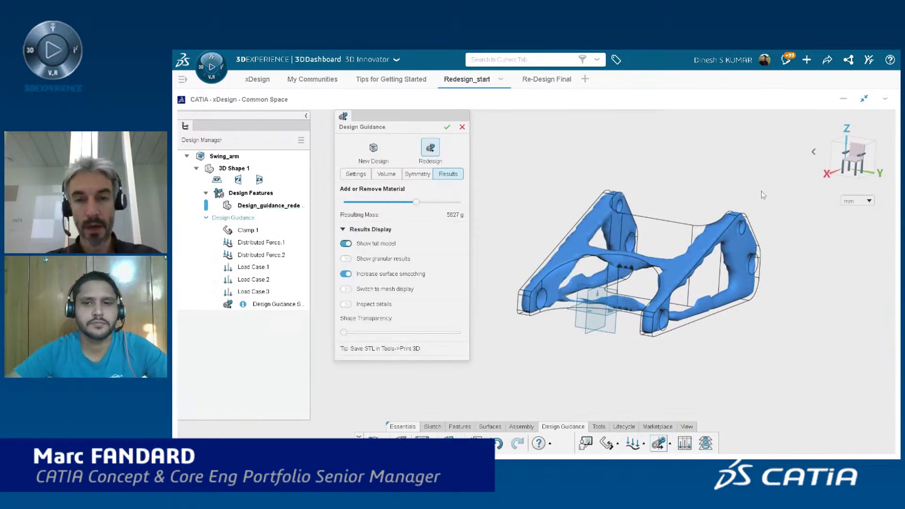
{"action": "middle_click_drag", "start_coordinate": [801, 240], "coordinate": [755, 242]}
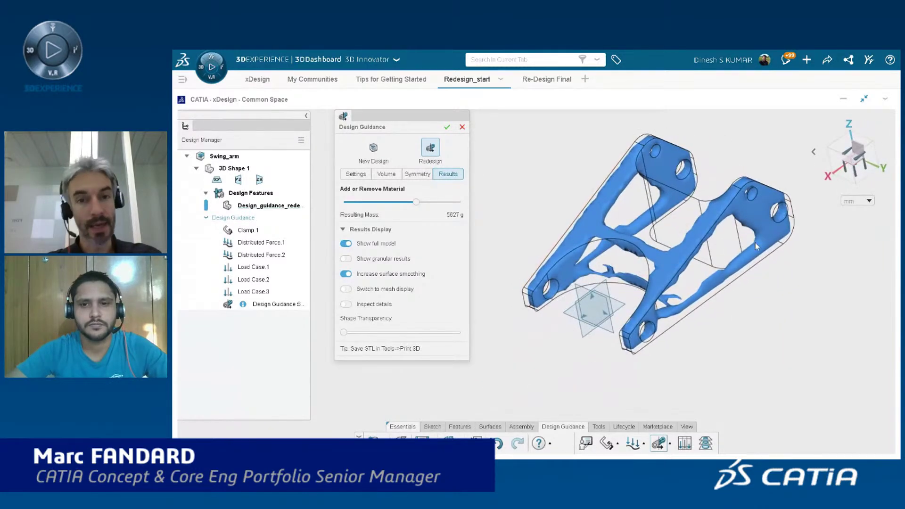
{"action": "left_click_drag", "start_coordinate": [417, 202], "coordinate": [430, 203]}
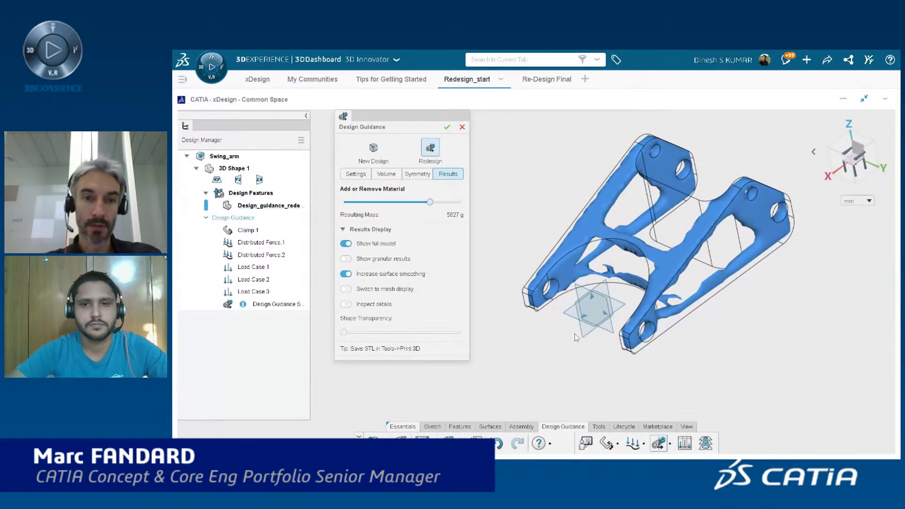
{"action": "middle_click_drag", "start_coordinate": [539, 359], "coordinate": [583, 349]}
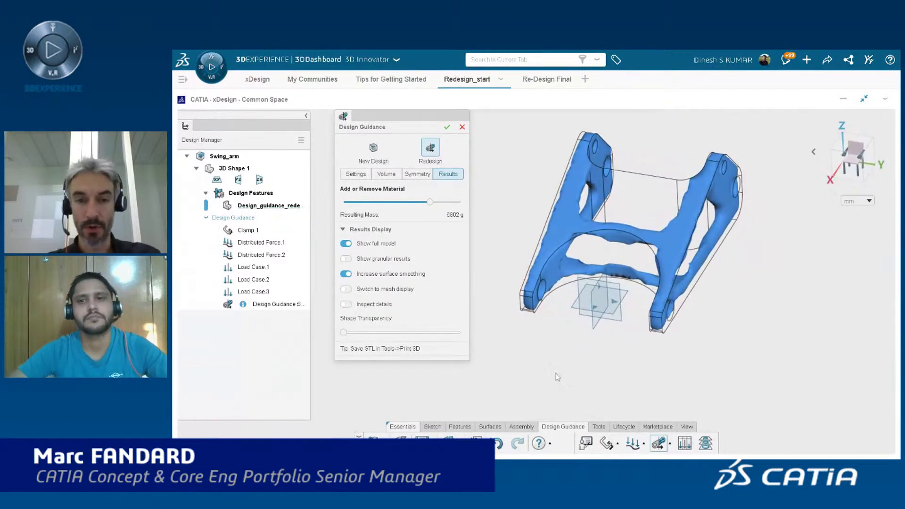